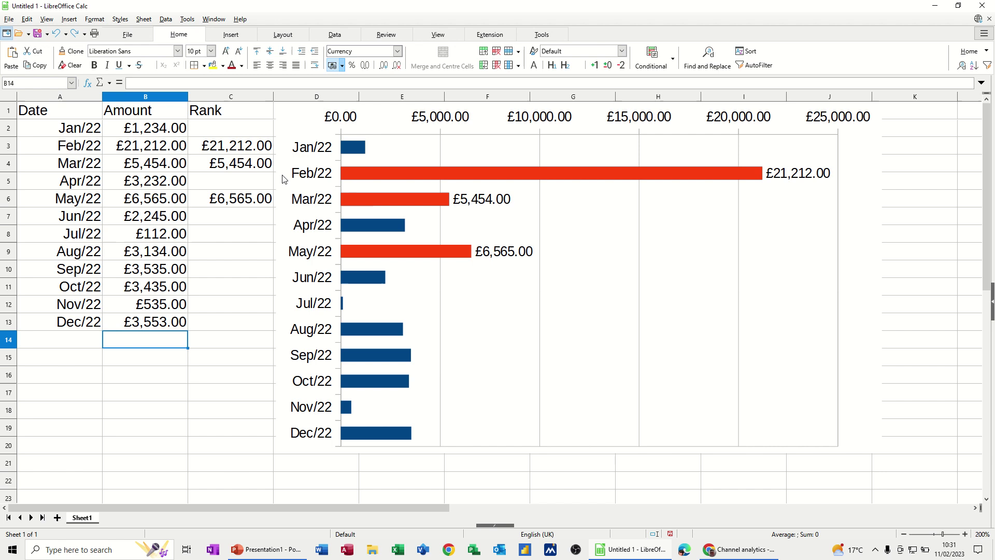
Enter 22111 as the Jul/22 amount in cell B8
left_click(147, 237)
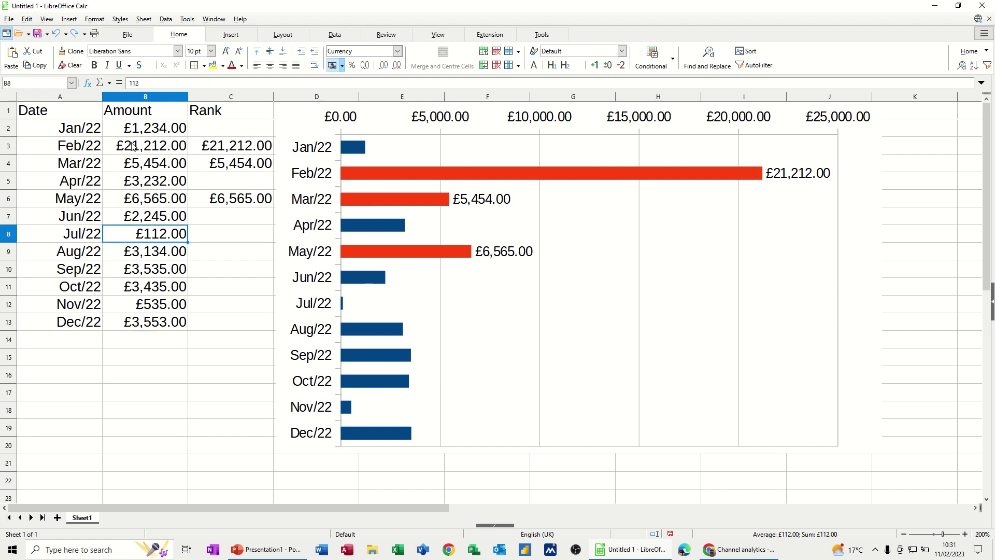
type("22111")
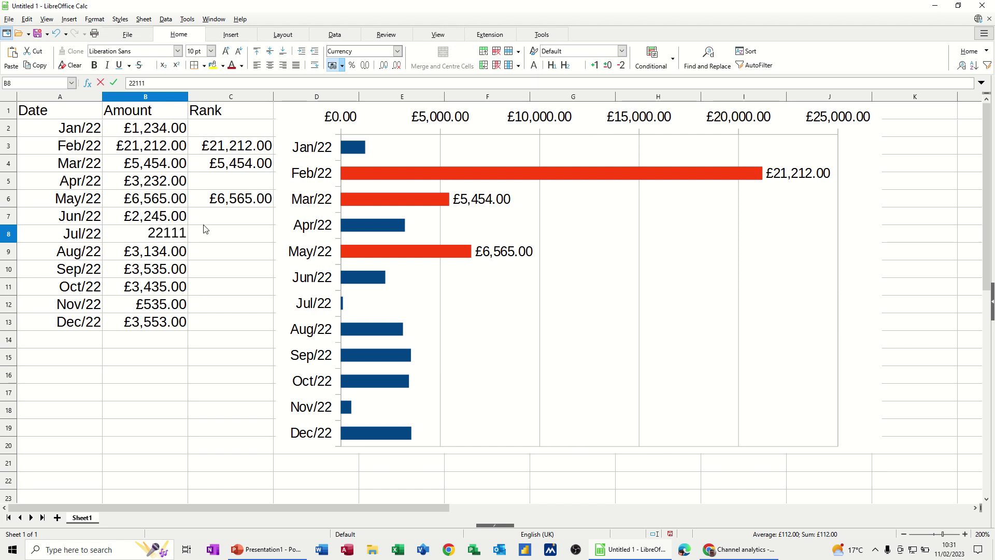
key("Return")
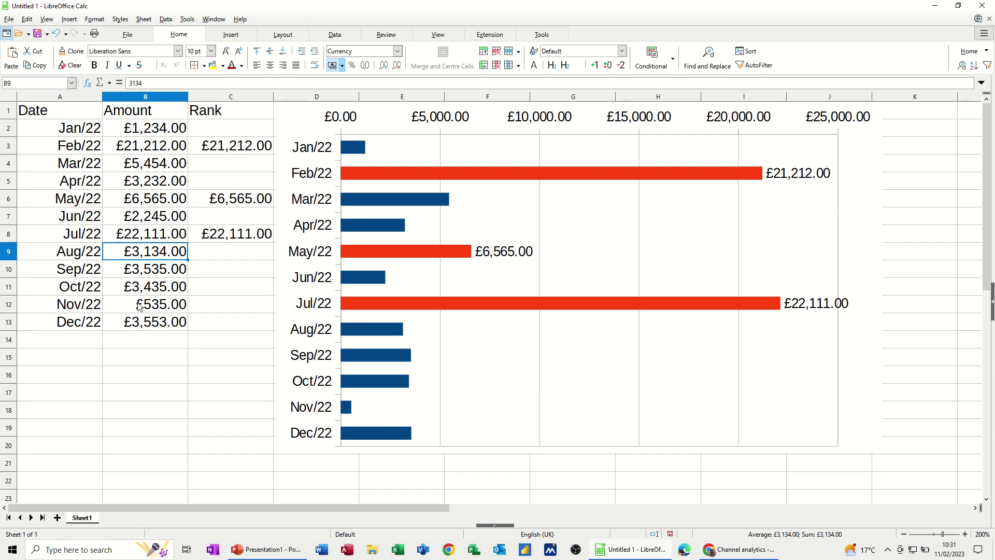
Fill the Date and Amount columns down to row 17, continuing the months through Apr/23
left_click_drag(83, 306, 99, 399)
left_click(145, 330)
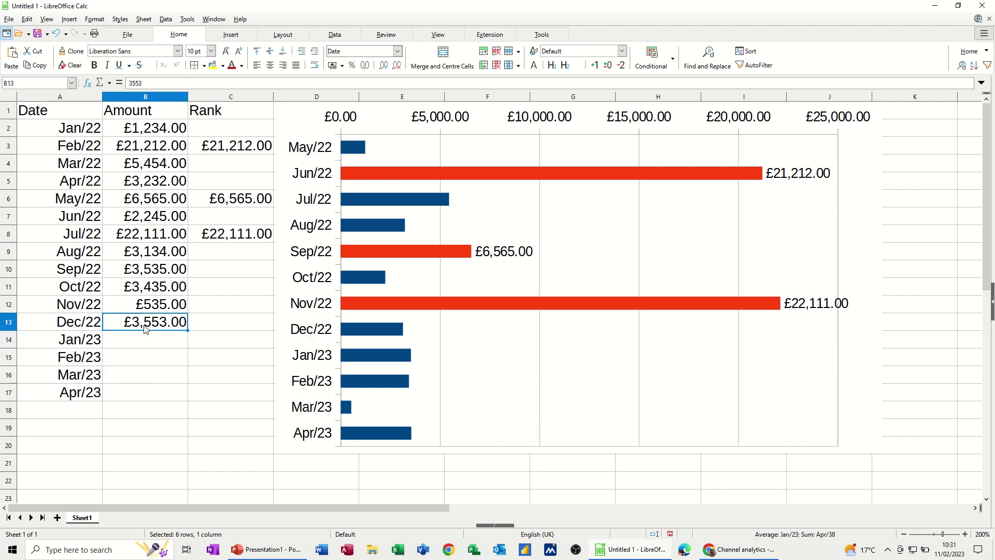
left_click_drag(187, 334, 180, 395)
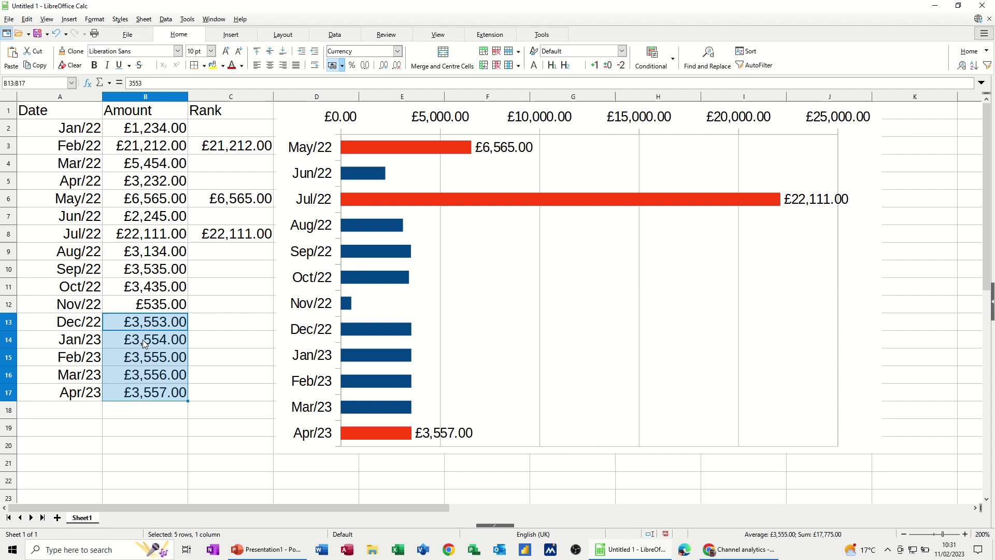
left_click(142, 340)
left_click(153, 365)
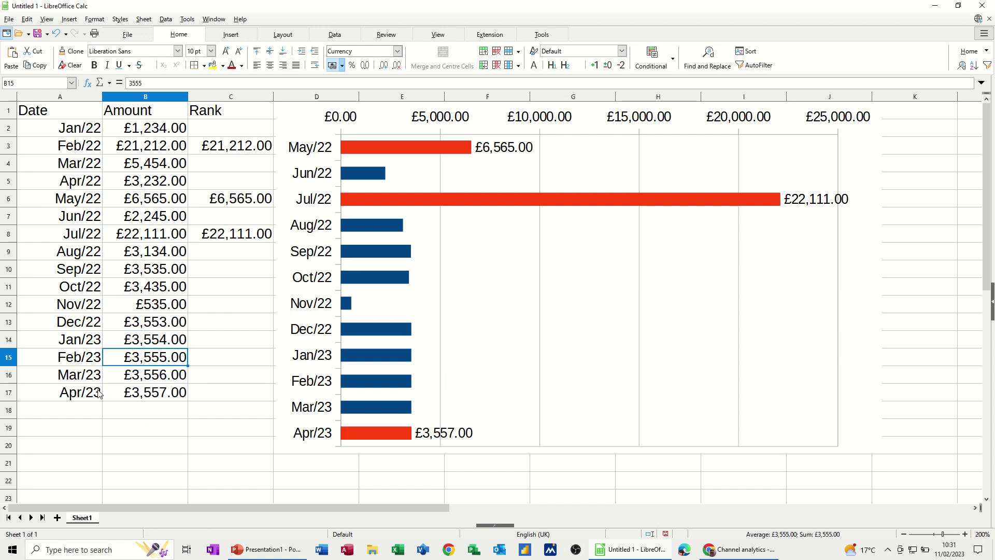
Overwrite the Apr/23 amount in B17 with 12
left_click(143, 395)
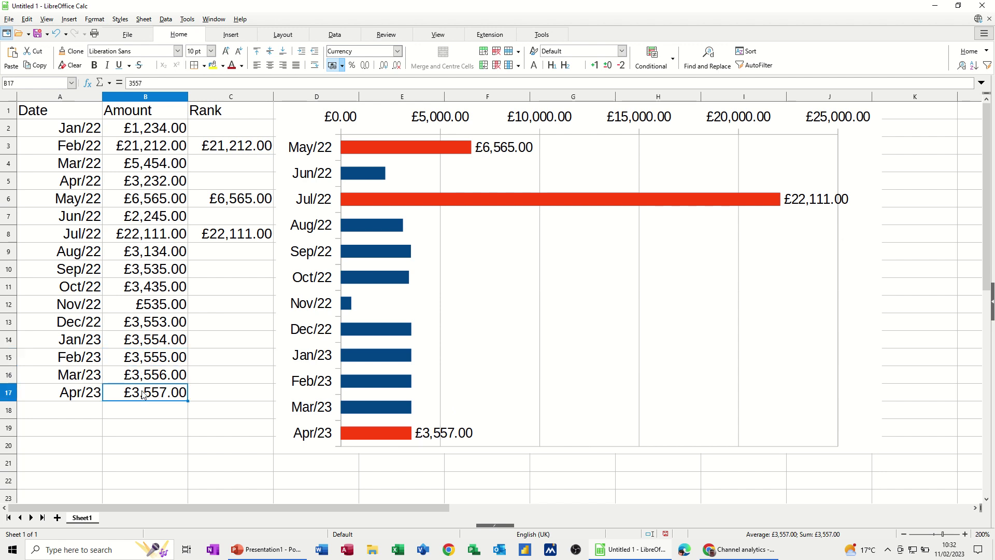
type("12")
double_click(142, 400)
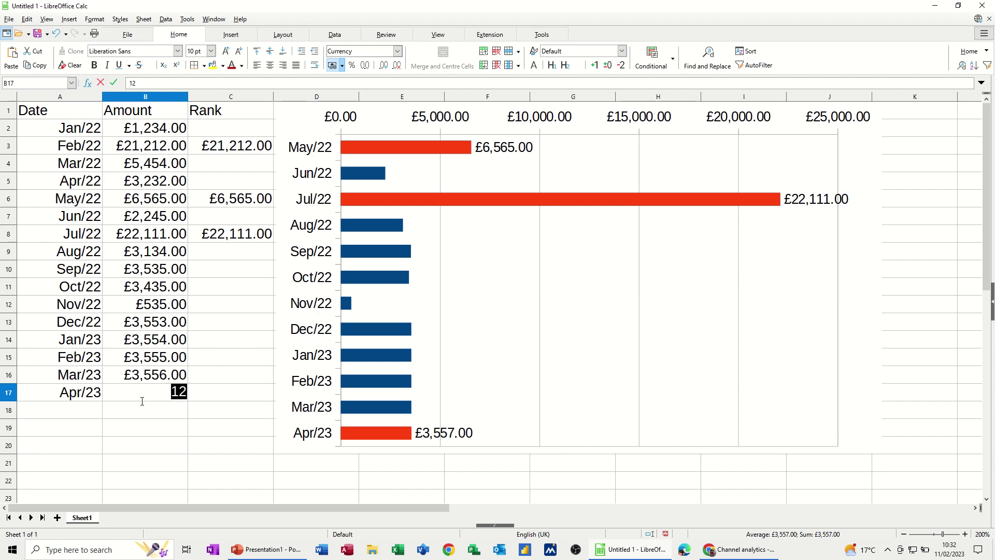
key("Return")
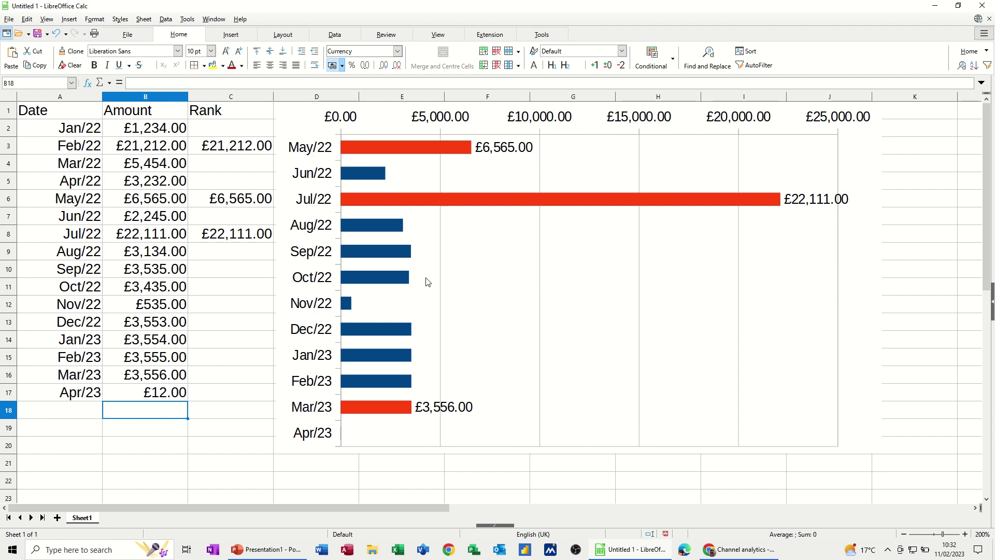
Move the chart aside to reveal the helper table, then put it back
left_click(290, 115)
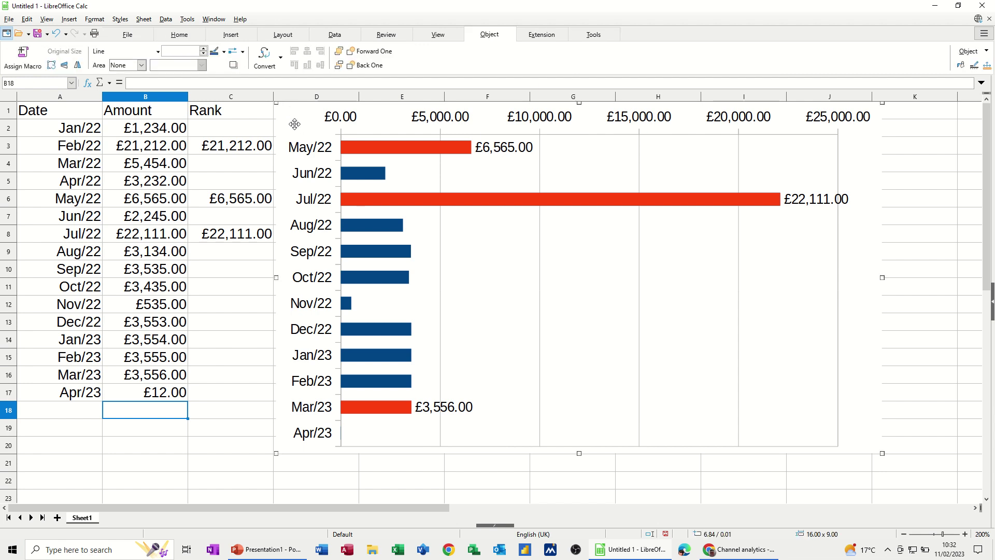
left_click_drag(310, 124, 495, 271)
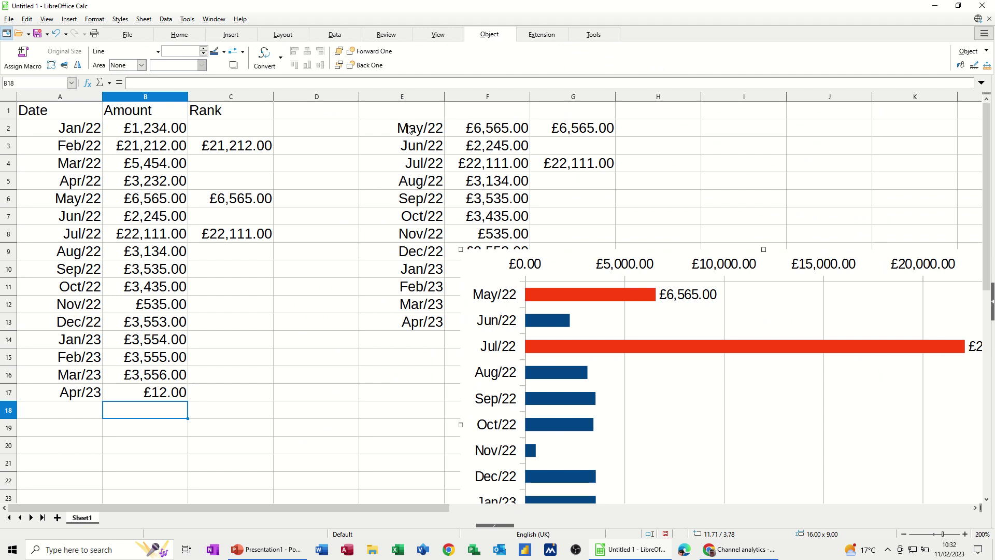
left_click_drag(480, 254, 293, 91)
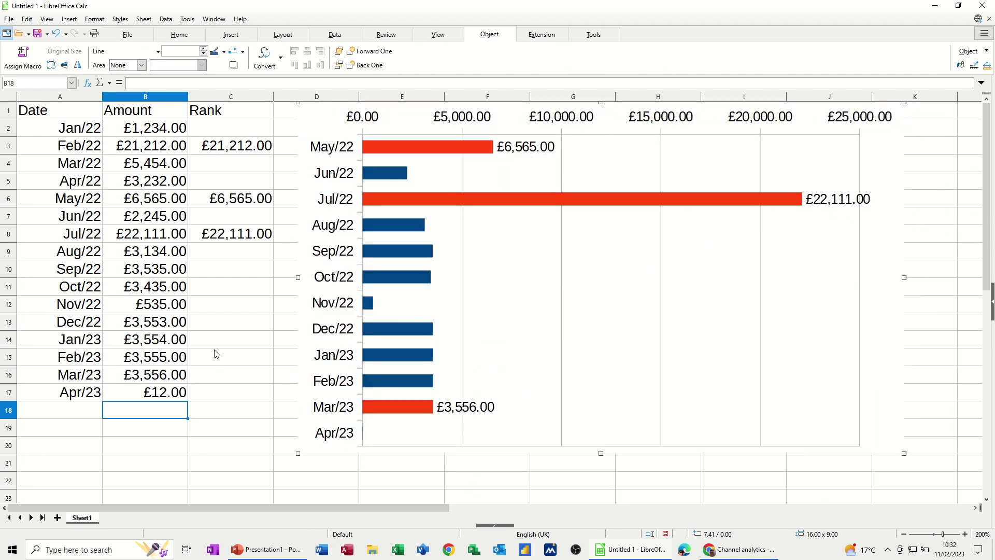
left_click(230, 361)
Copy the IF/LARGE Rank formula down the Rank column through row 17
left_click(269, 347)
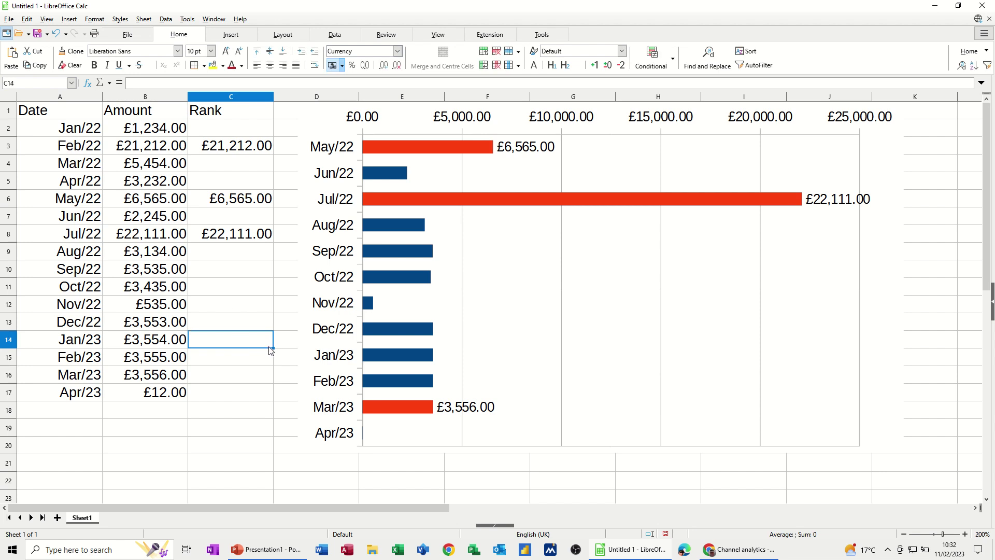
left_click_drag(273, 347, 256, 384)
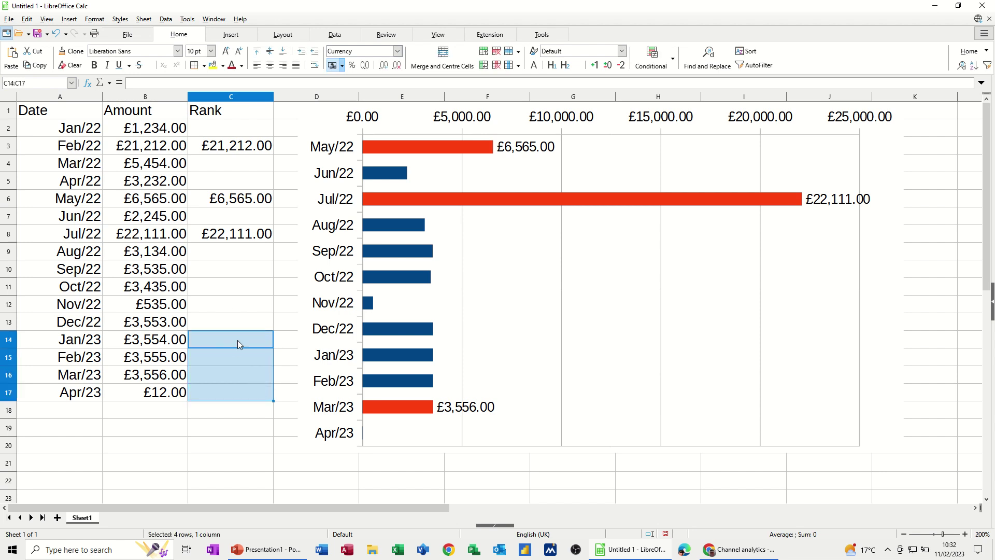
left_click(232, 316)
left_click_drag(276, 330, 263, 399)
left_click(226, 298)
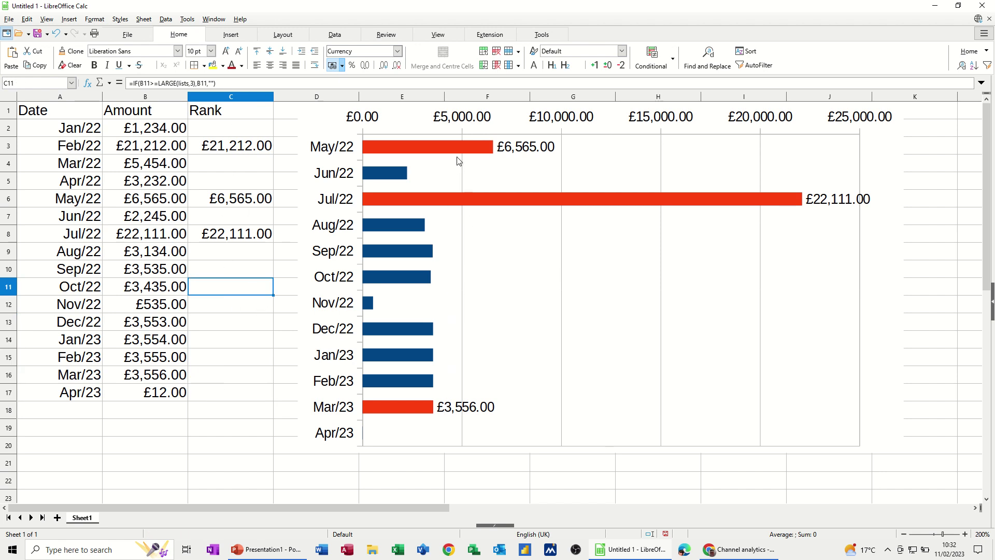
Enter 22112 as the Jan/23 amount in cell B14
left_click(143, 357)
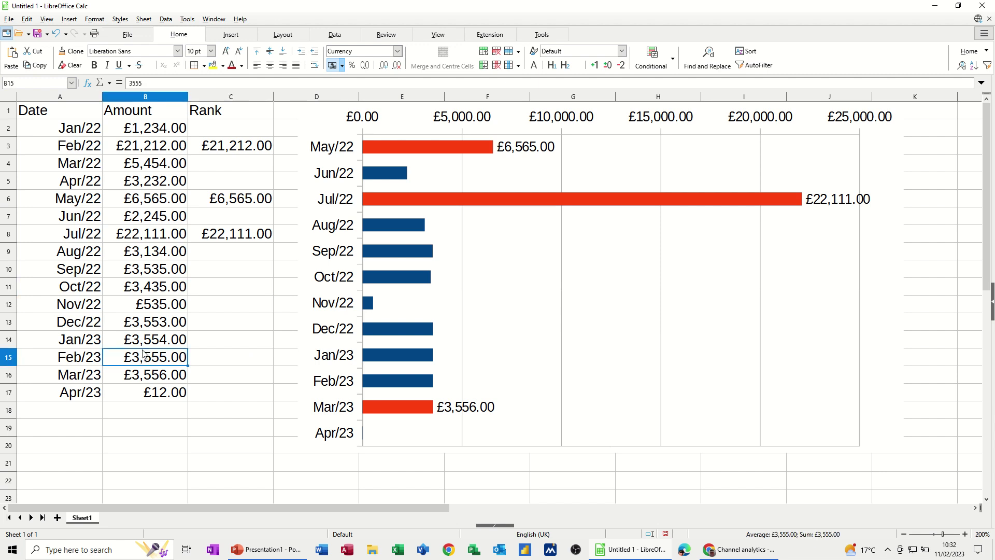
left_click(153, 342)
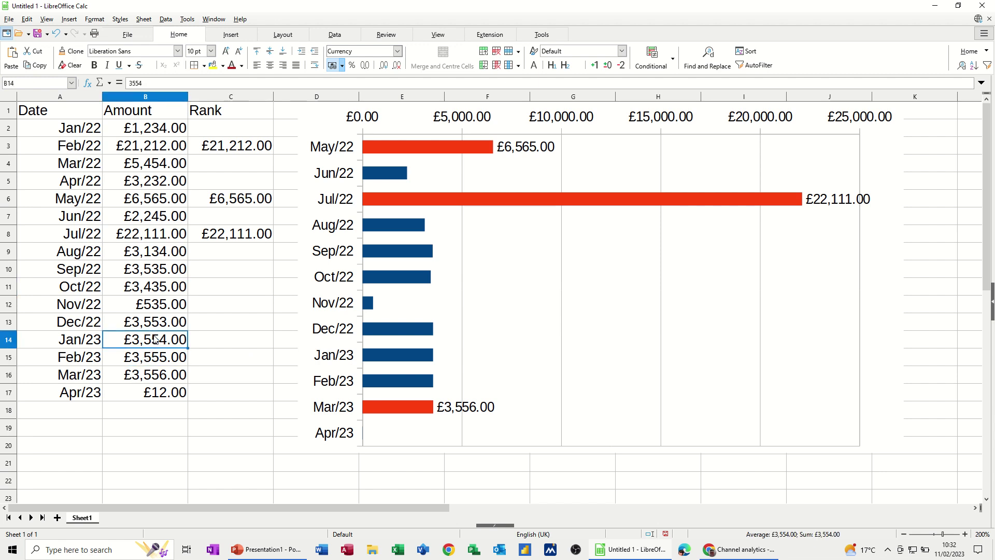
type("22112")
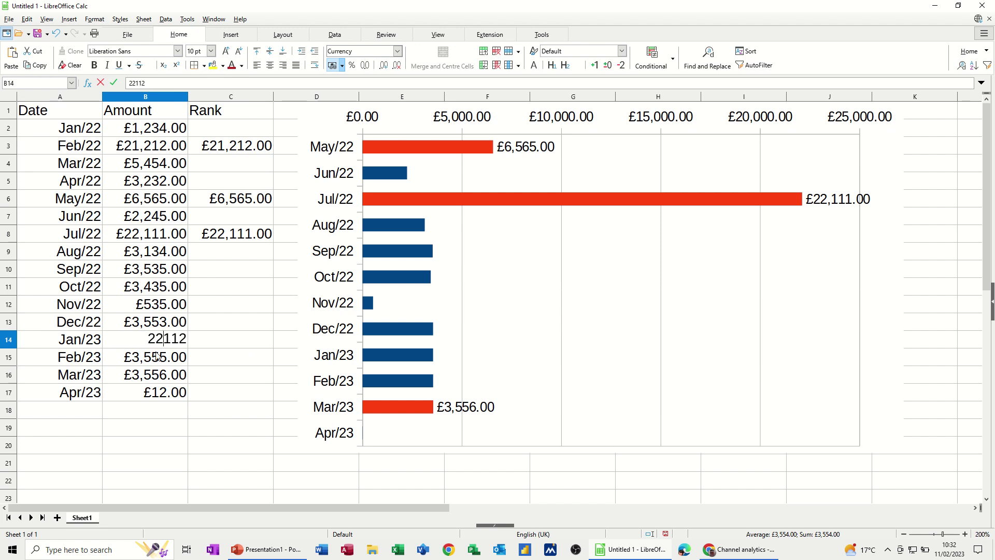
left_click(157, 357)
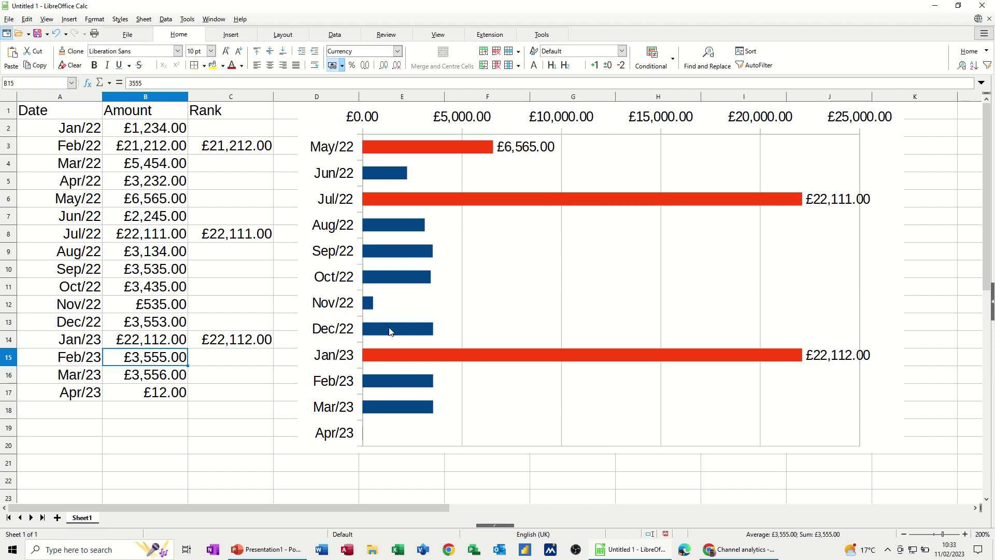
Drag the chart aside to check the helper table, then drag it back
left_click(317, 115)
left_click_drag(317, 115, 414, 303)
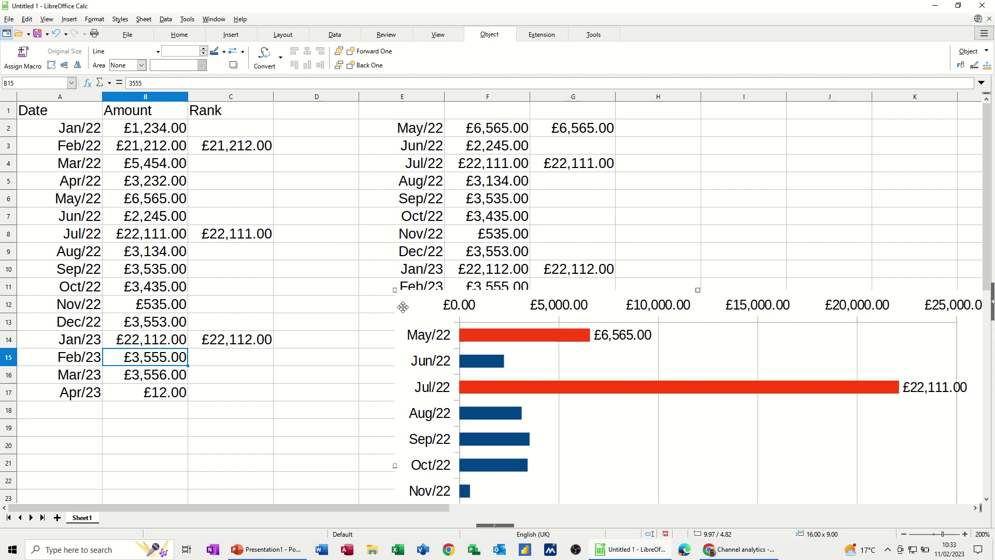
left_click_drag(398, 290, 283, 100)
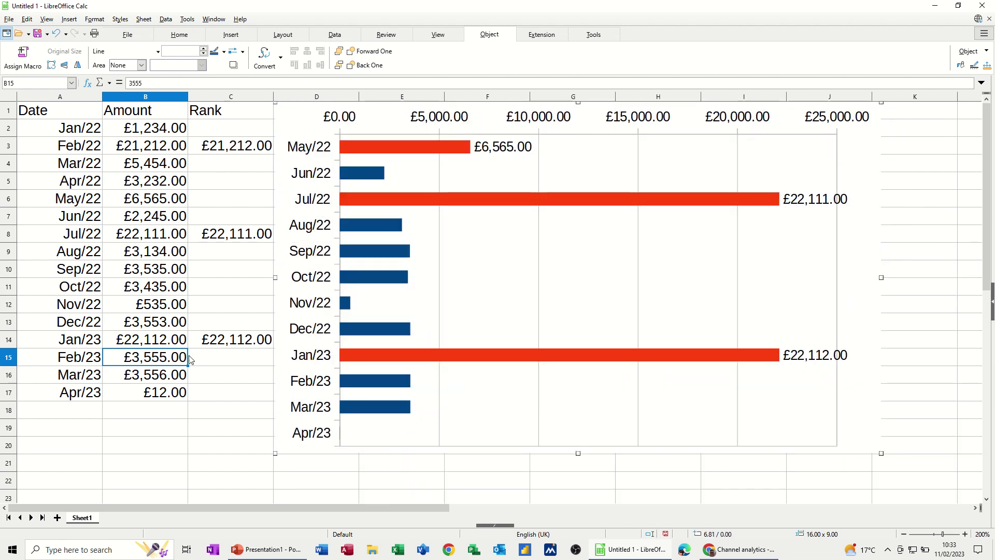
Copy the Date and Amount table A1:B13 into a new sheet
left_click(42, 112)
left_click_drag(41, 112, 140, 322)
key("ctrl+c")
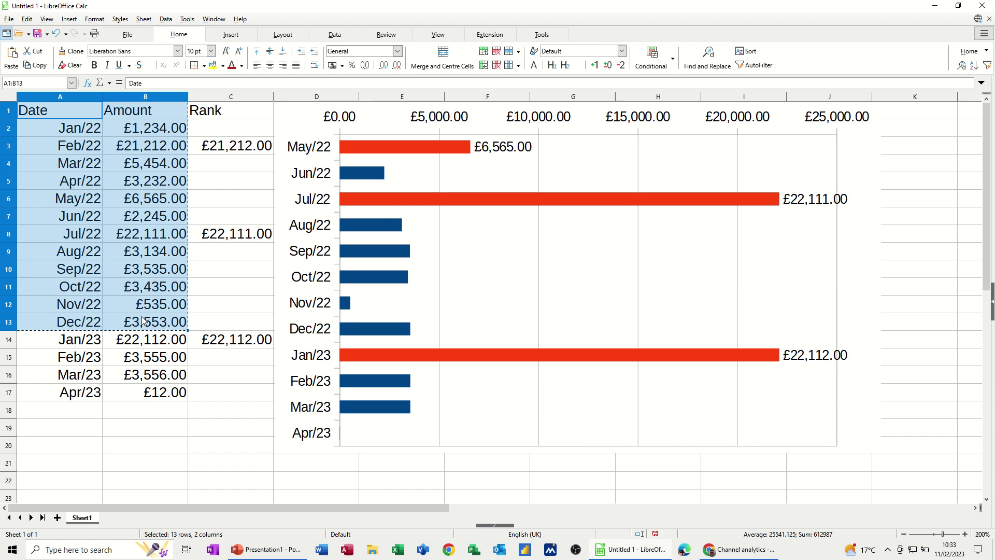
left_click(57, 517)
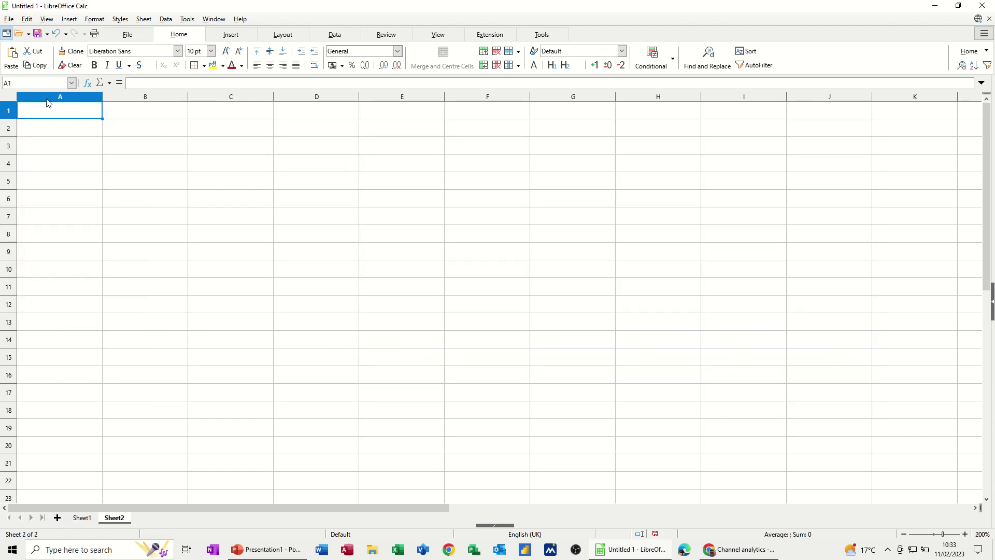
key("ctrl+v")
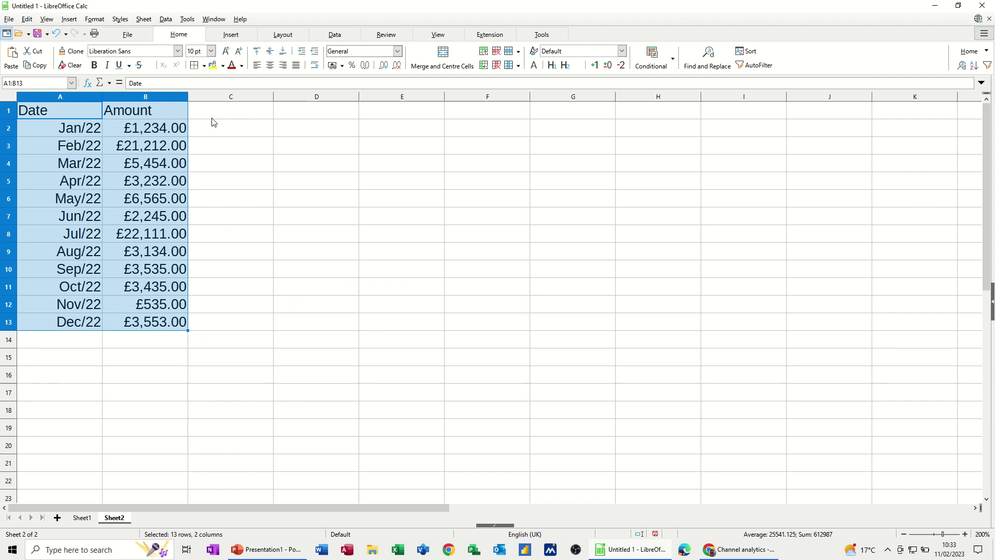
Add the heading 'Rank' in C1
left_click(211, 118)
type("Rank")
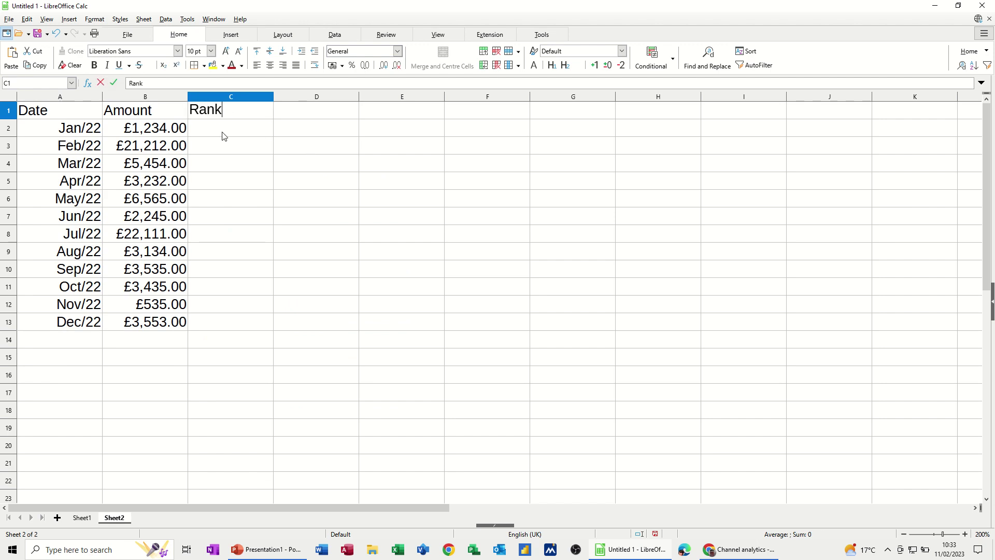
key("Return")
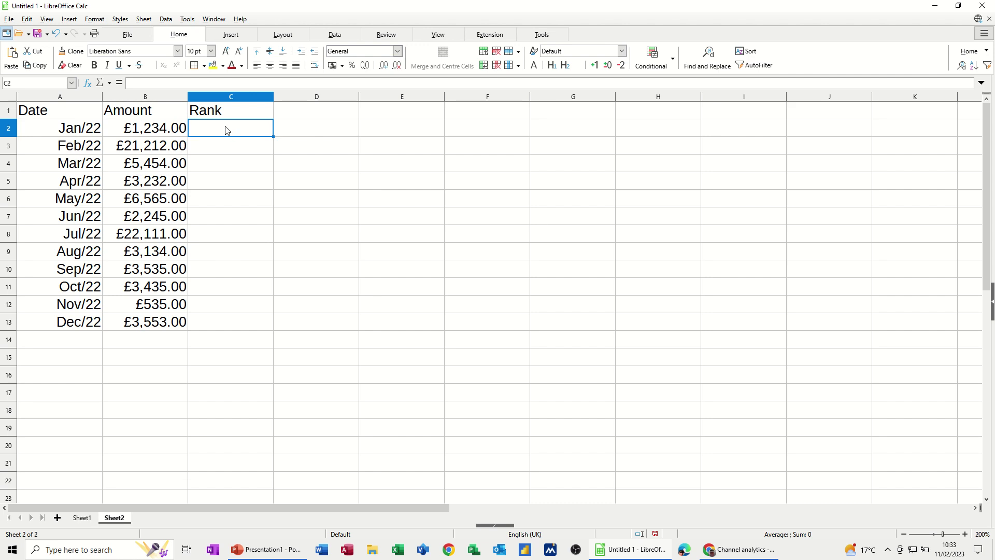
Name column B 'amount' through the Name Box
left_click(150, 98)
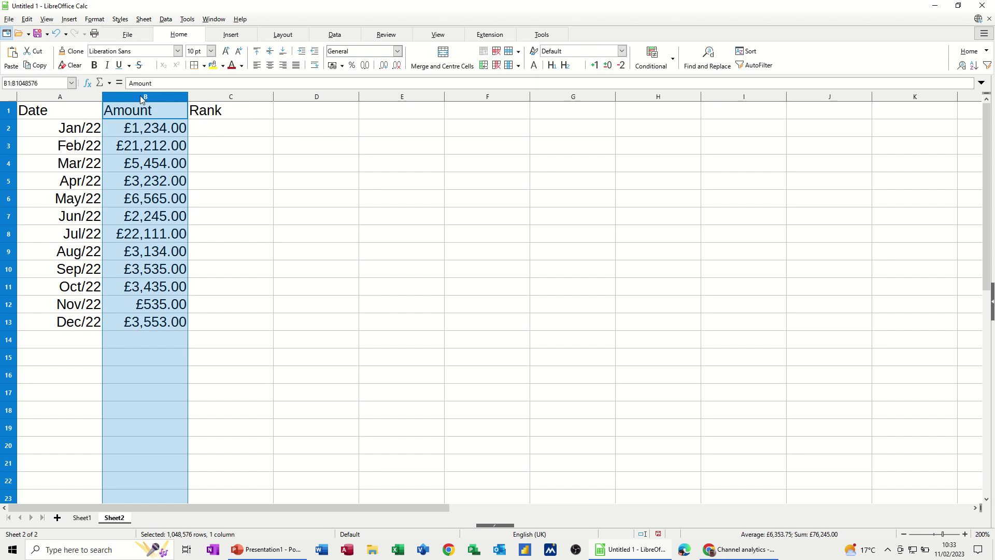
left_click(56, 83)
type("amount")
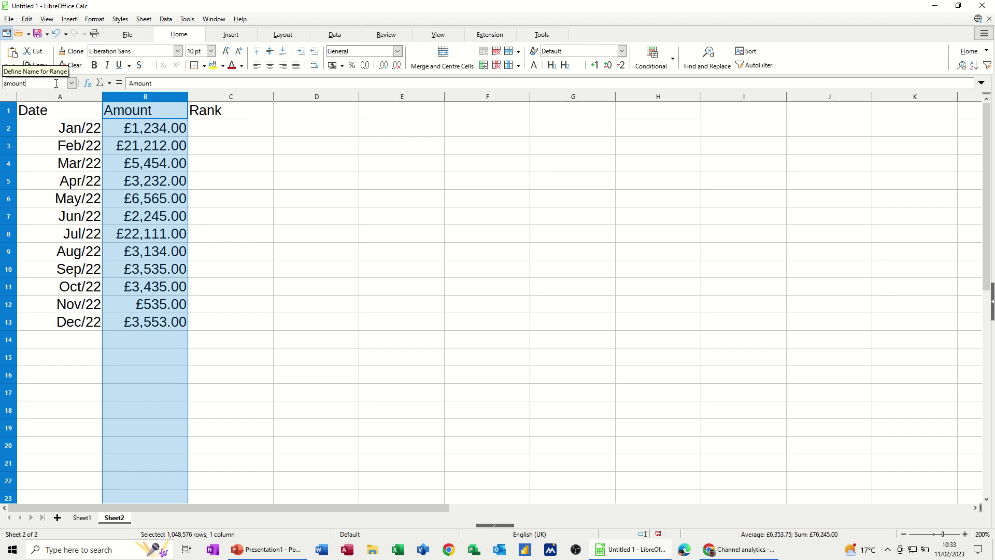
key("Return")
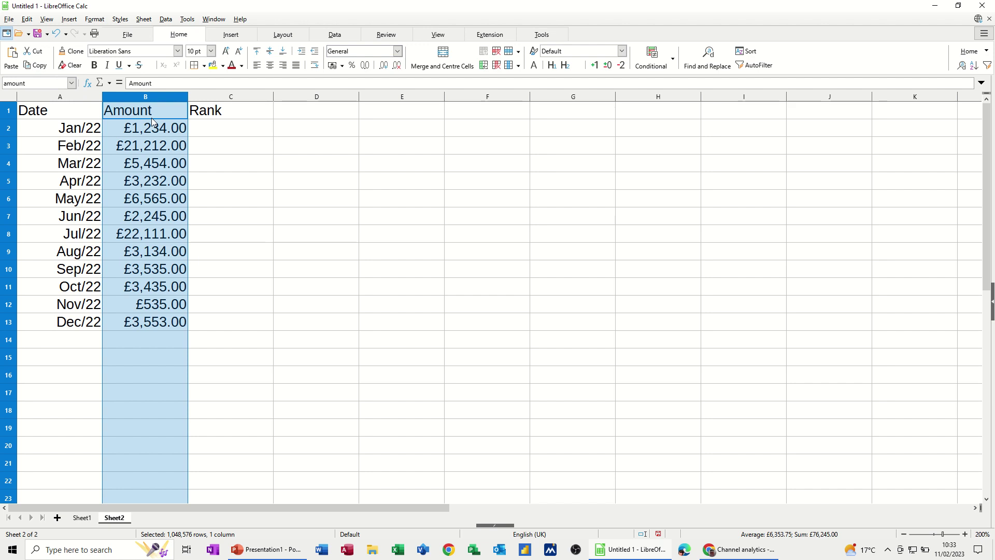
left_click(203, 129)
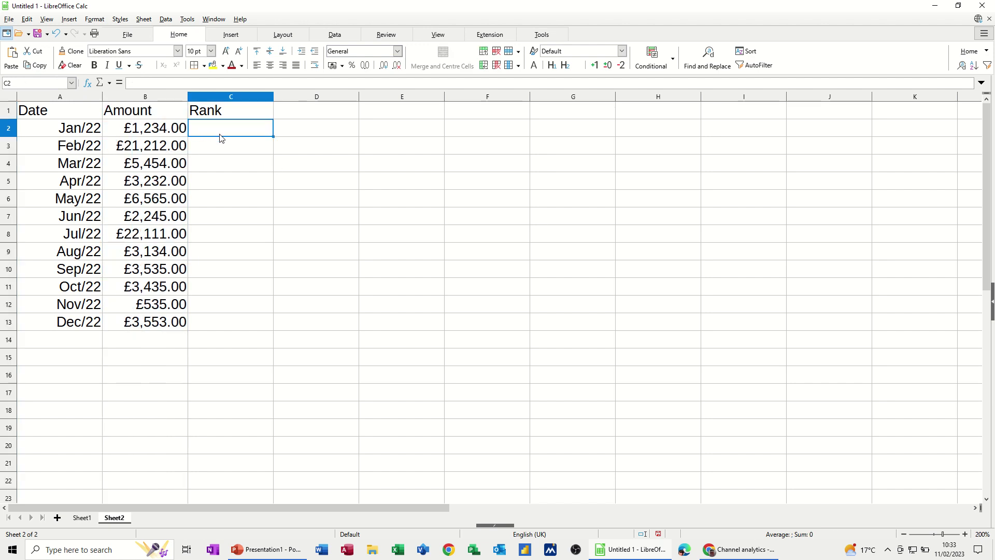
Type =IF(B2>=LARGE(amount,3),B2,"") into C2
type("=if(")
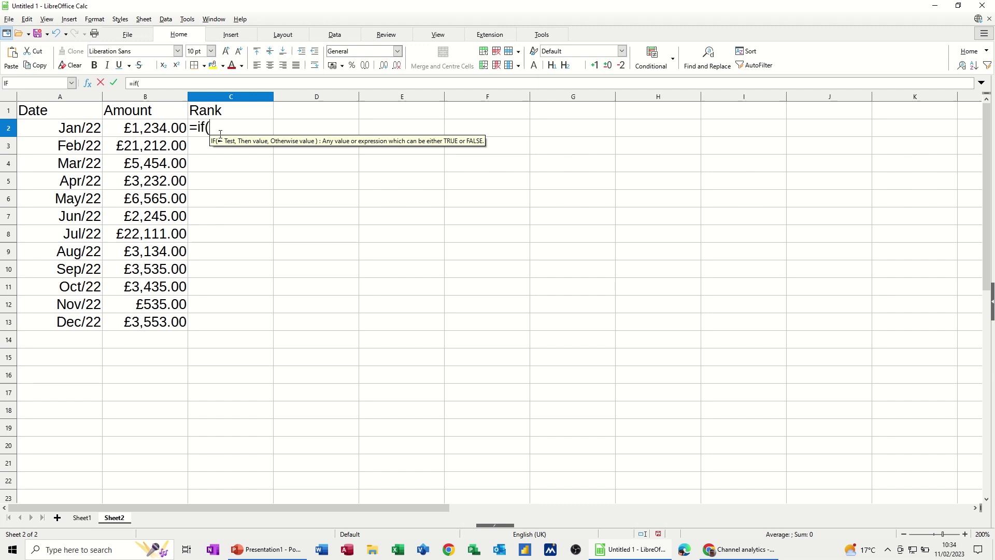
left_click(133, 133)
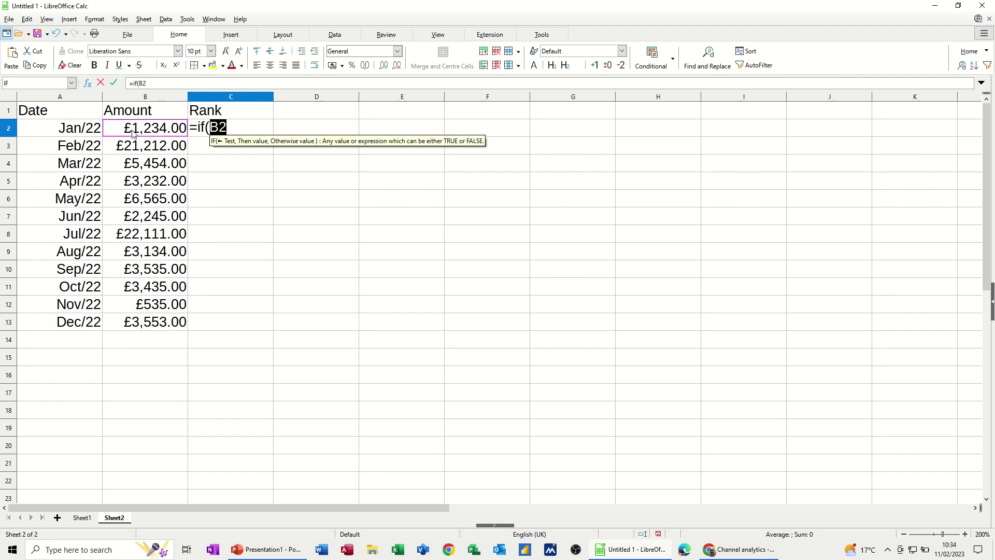
type(">")
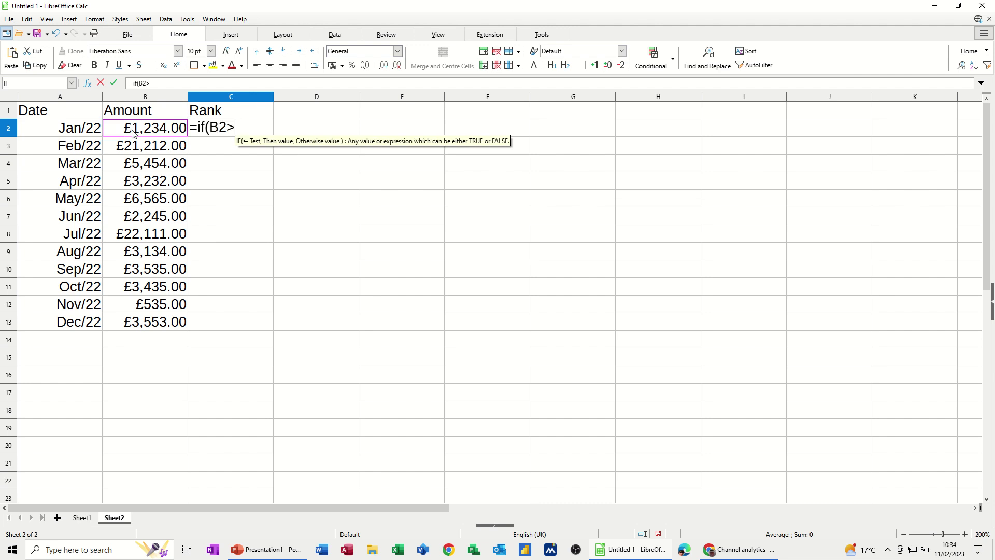
type("=")
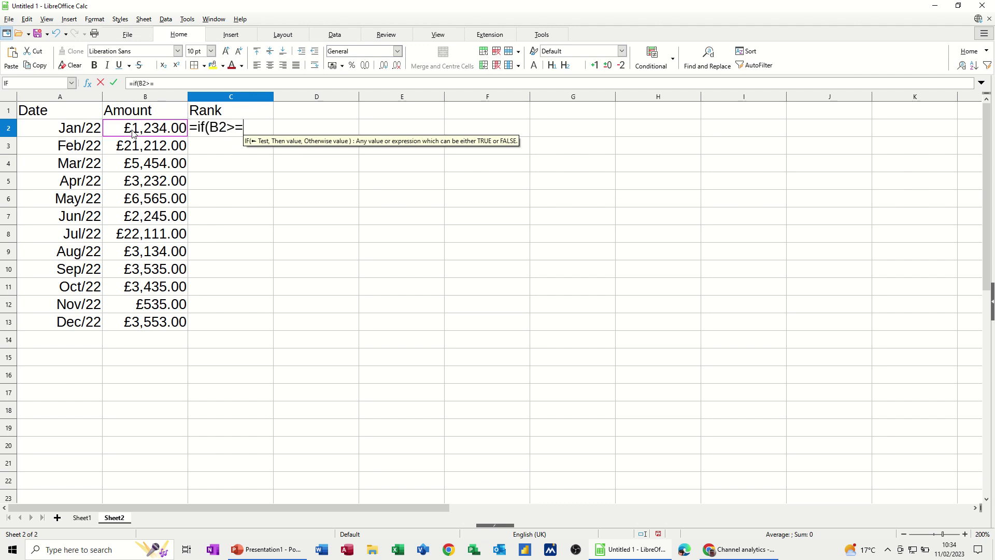
type("Las")
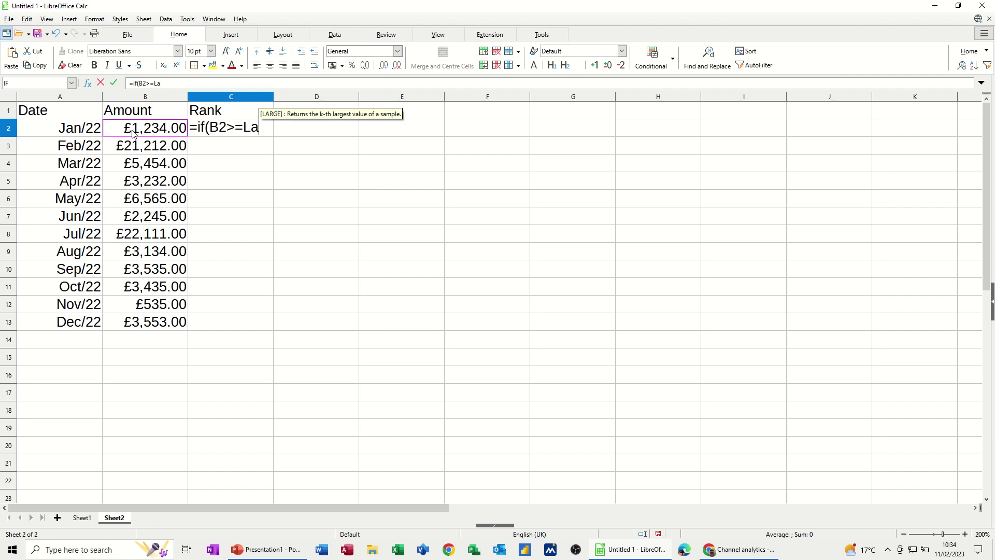
type("r")
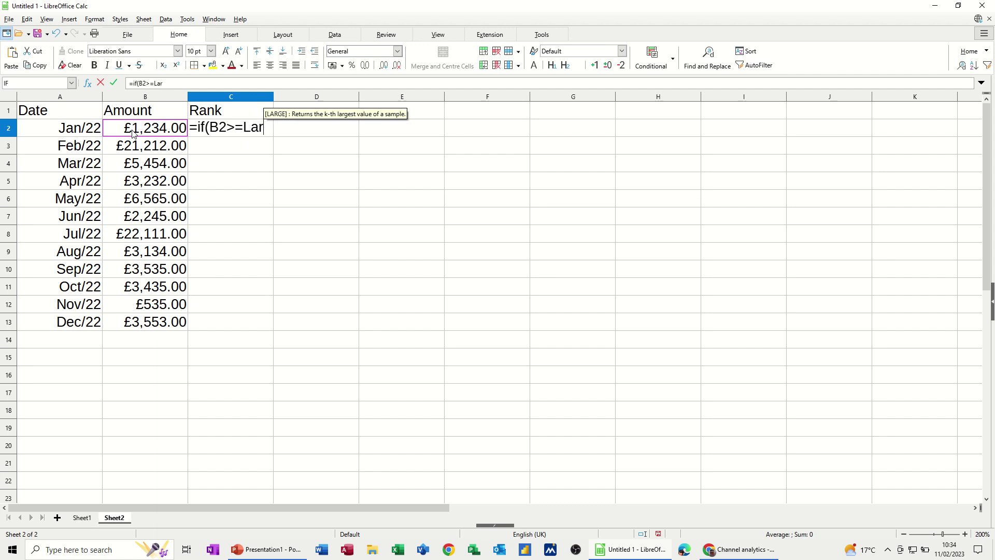
type("ge")
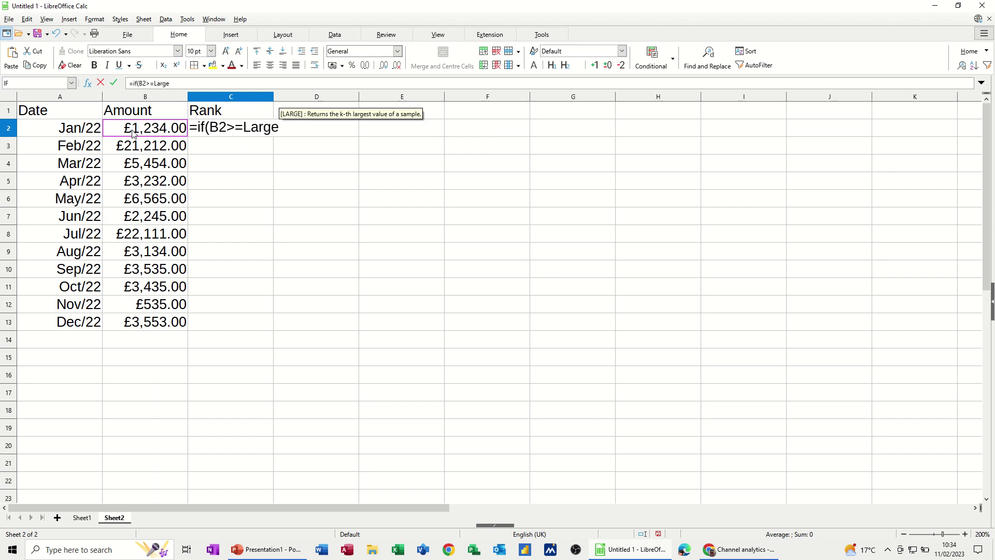
type("(")
type("am")
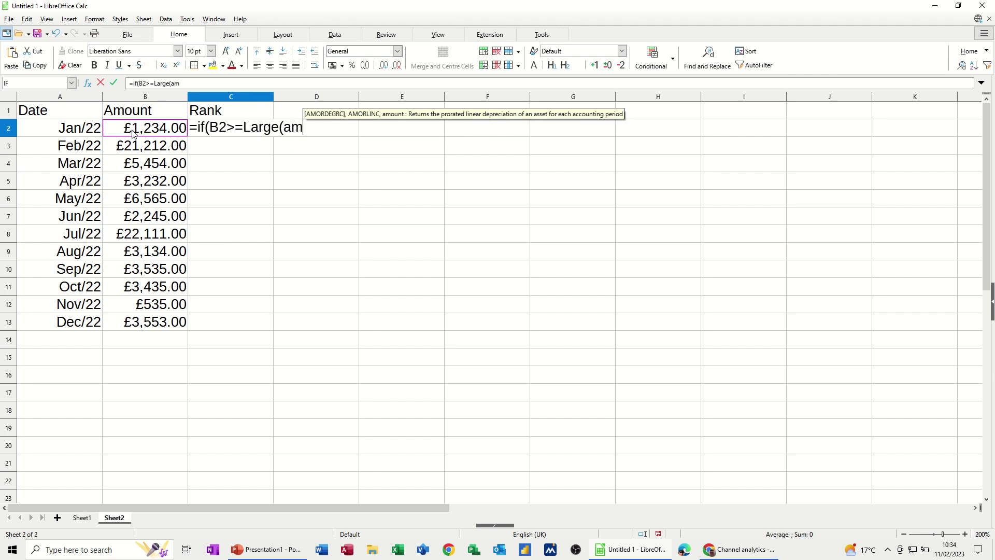
type("ount,")
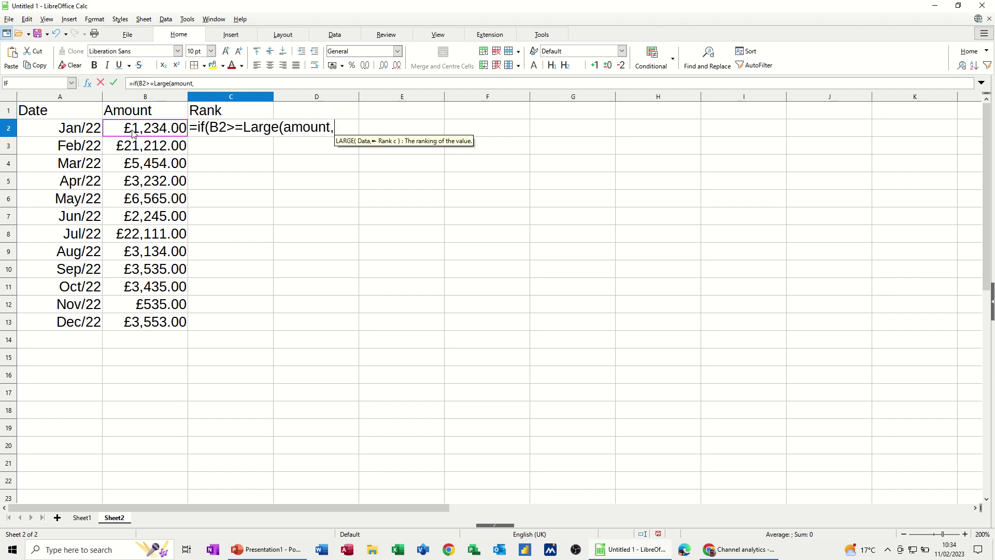
type("3)")
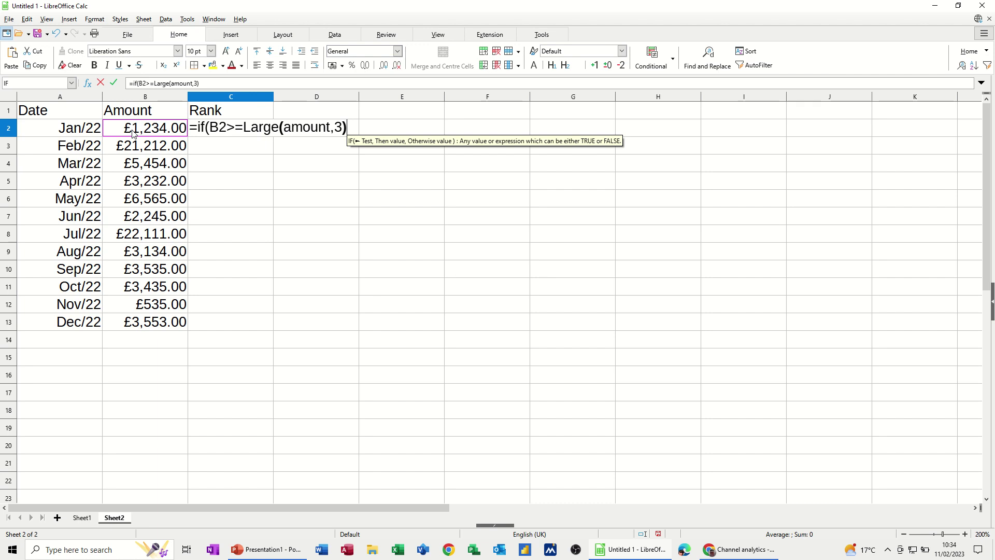
type(",")
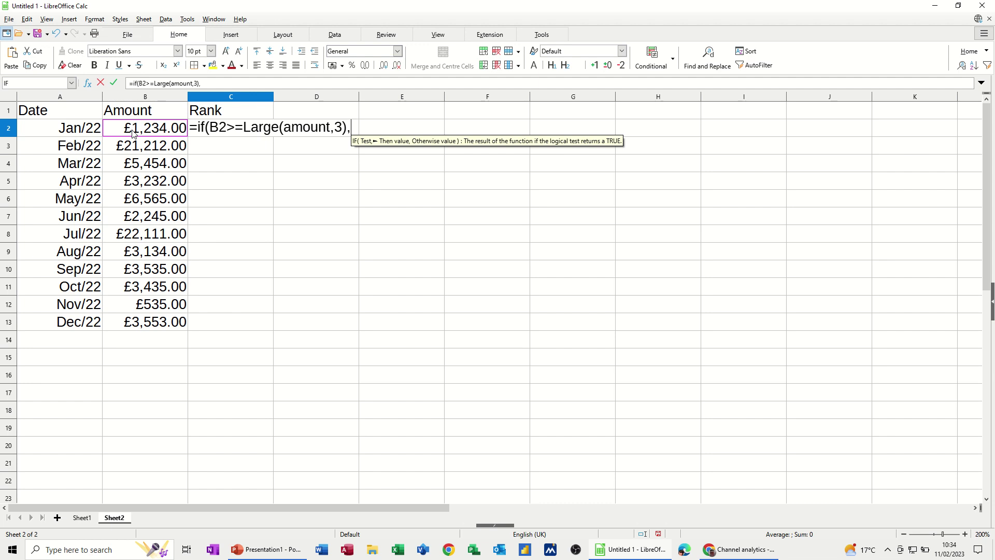
type("b2,")
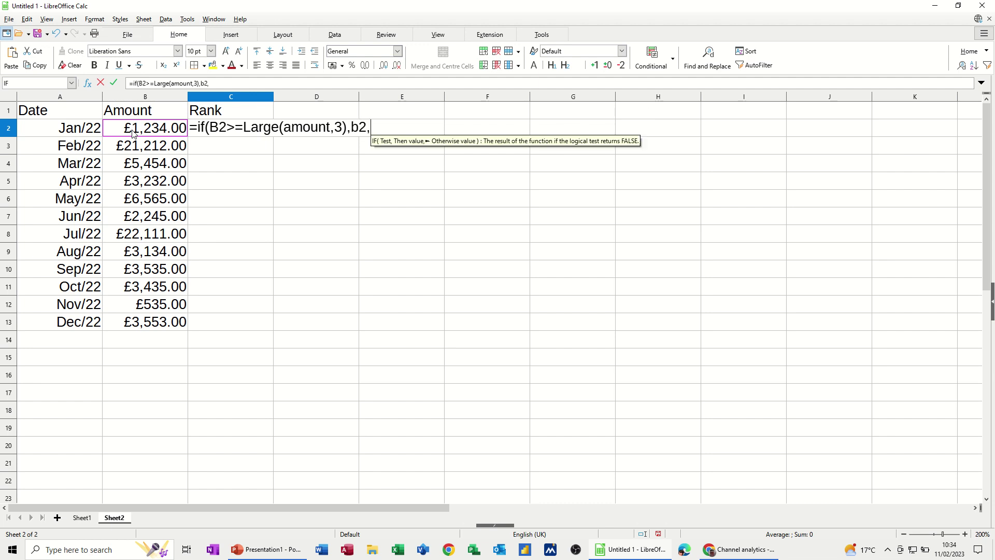
type("\"\"")
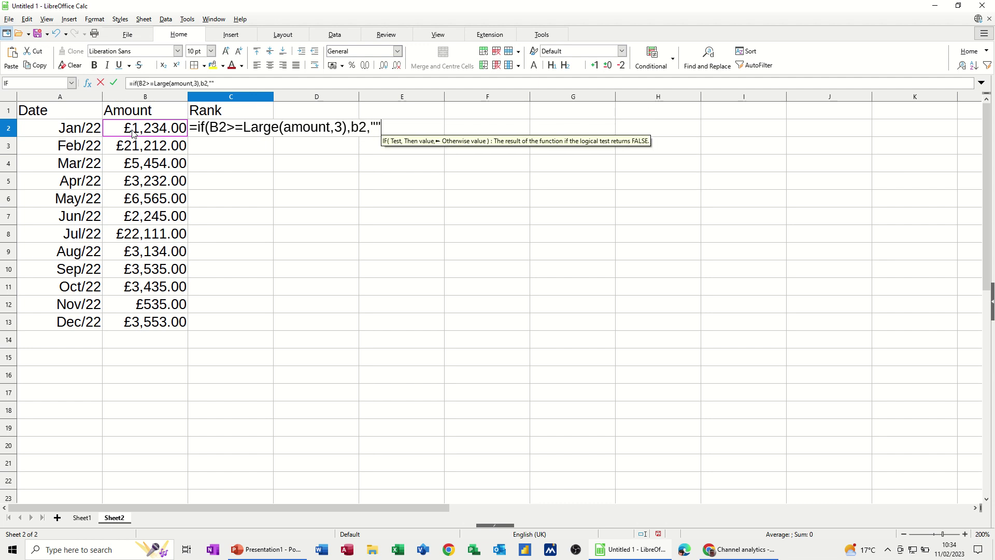
type(")")
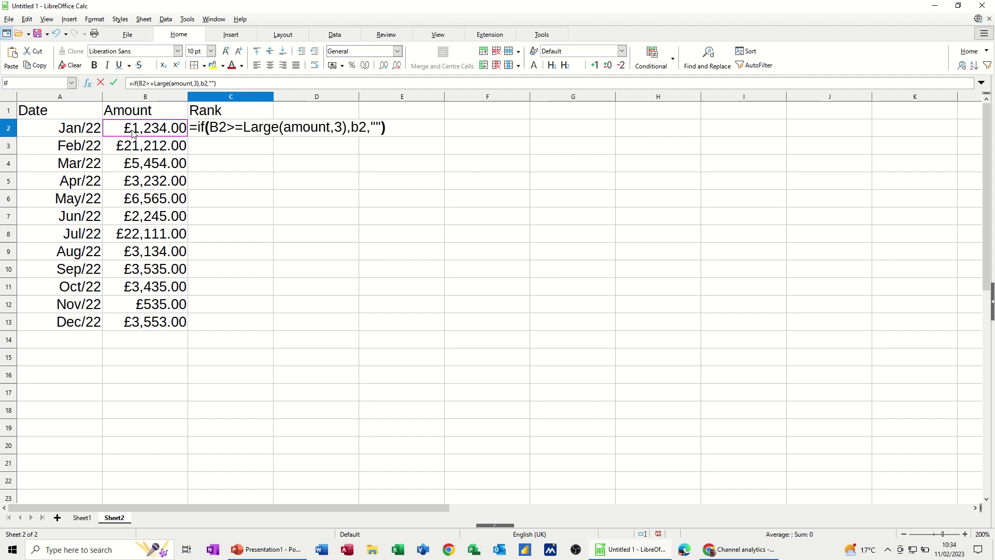
Fill the Rank formula down to C13, apply Currency format, and select A1:C13
left_click(112, 83)
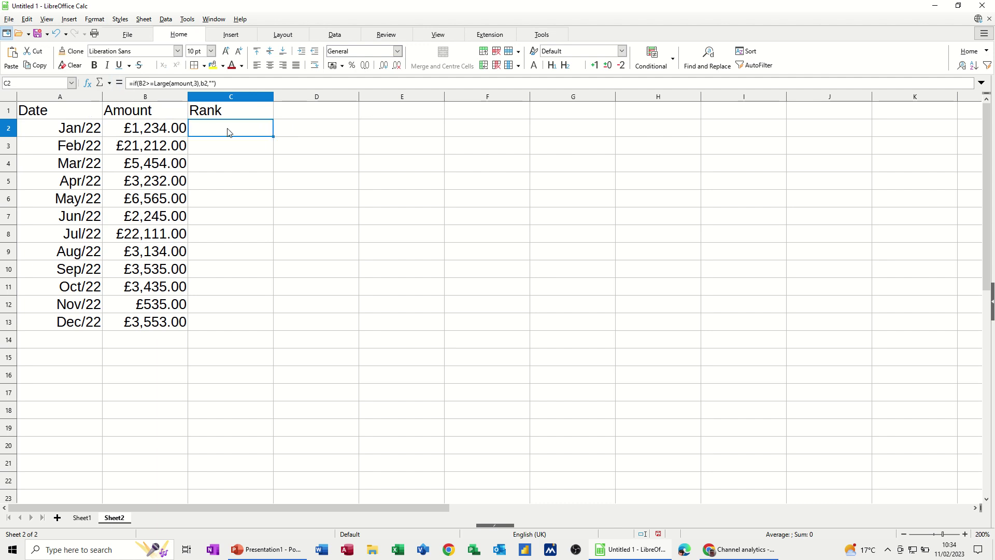
double_click(273, 137)
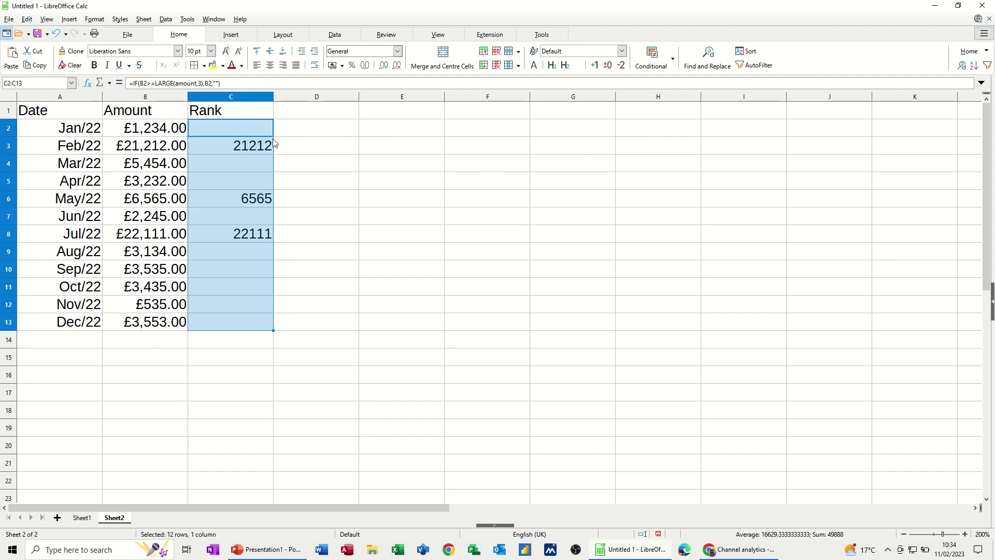
left_click(333, 65)
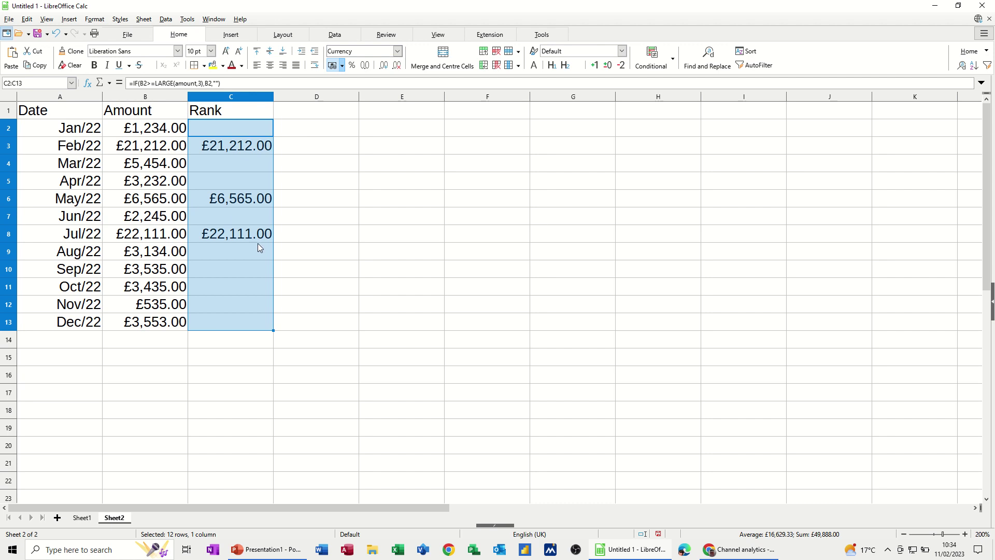
left_click_drag(65, 115, 222, 319)
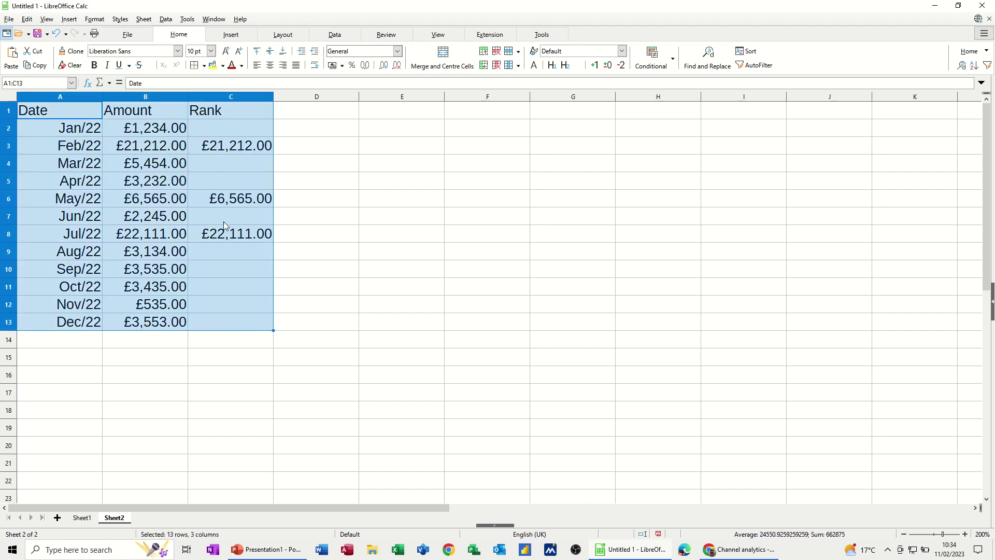
Insert a horizontal Bar chart from the Date, Amount and Rank table
left_click(230, 34)
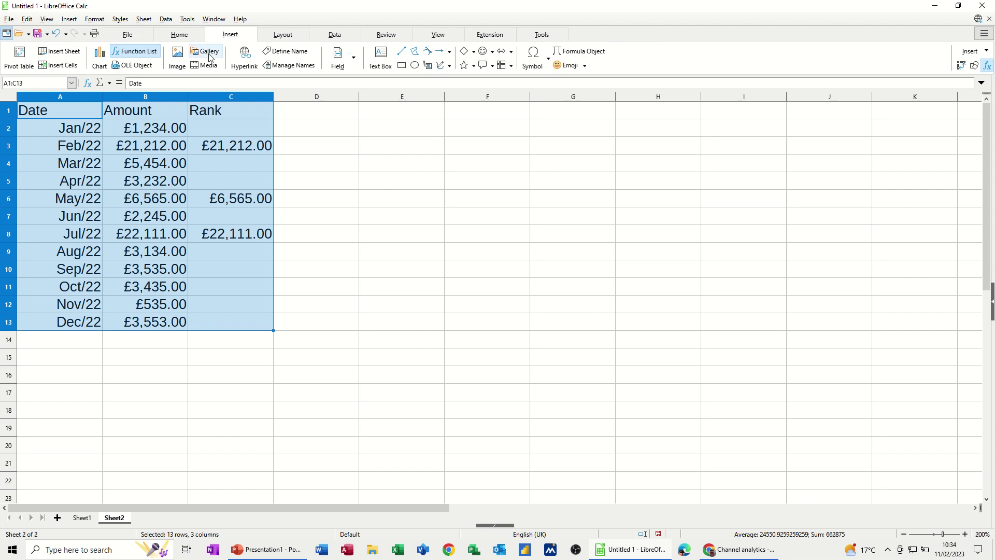
left_click(99, 54)
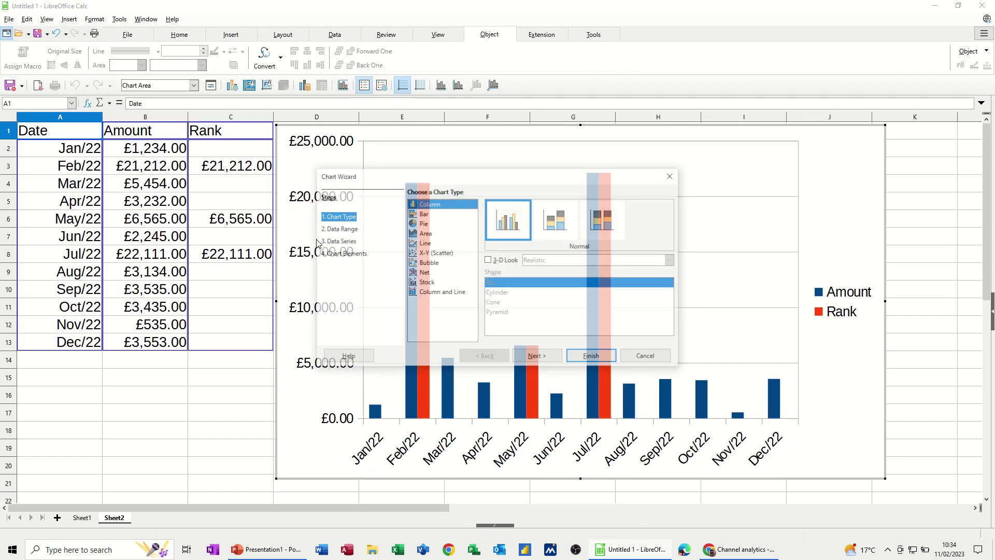
left_click(417, 214)
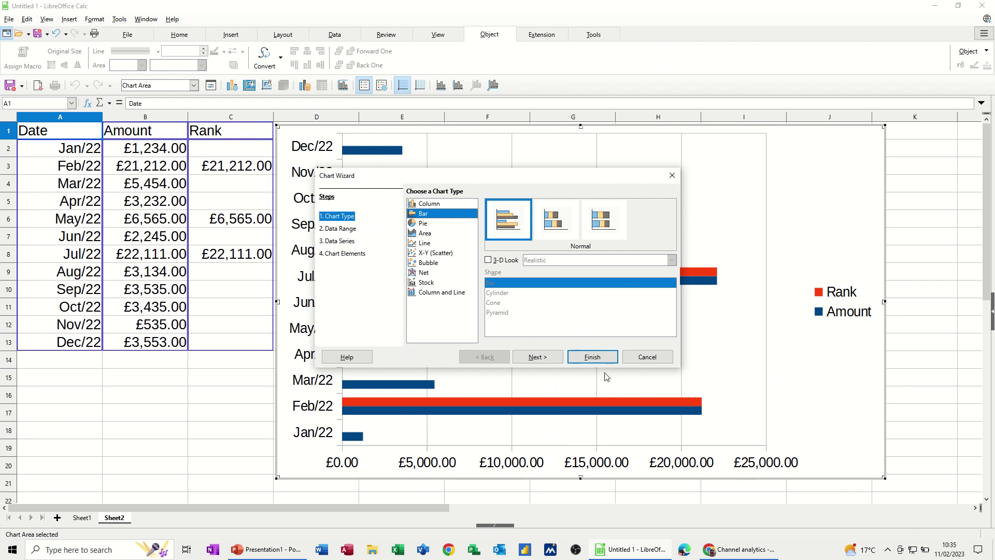
left_click(591, 356)
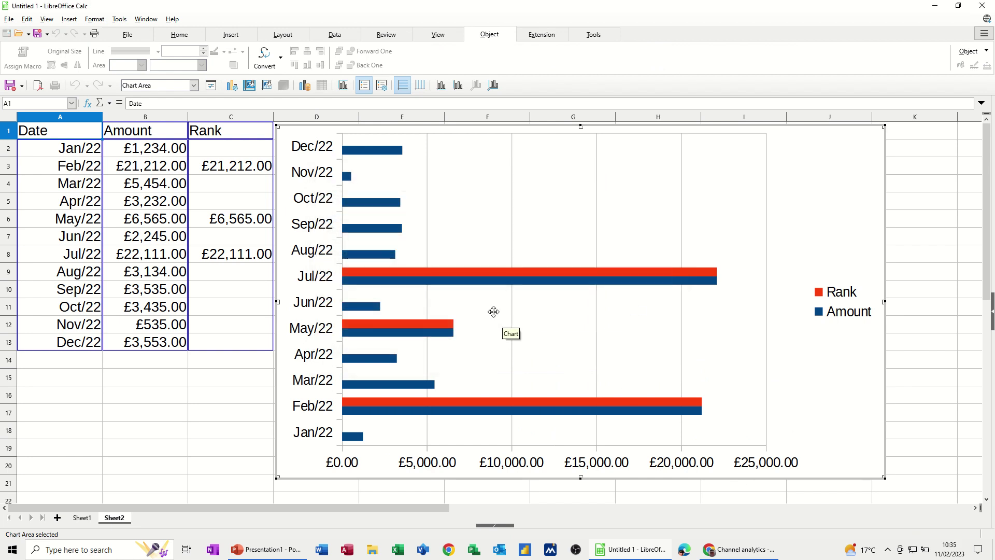
mouse_move(438, 272)
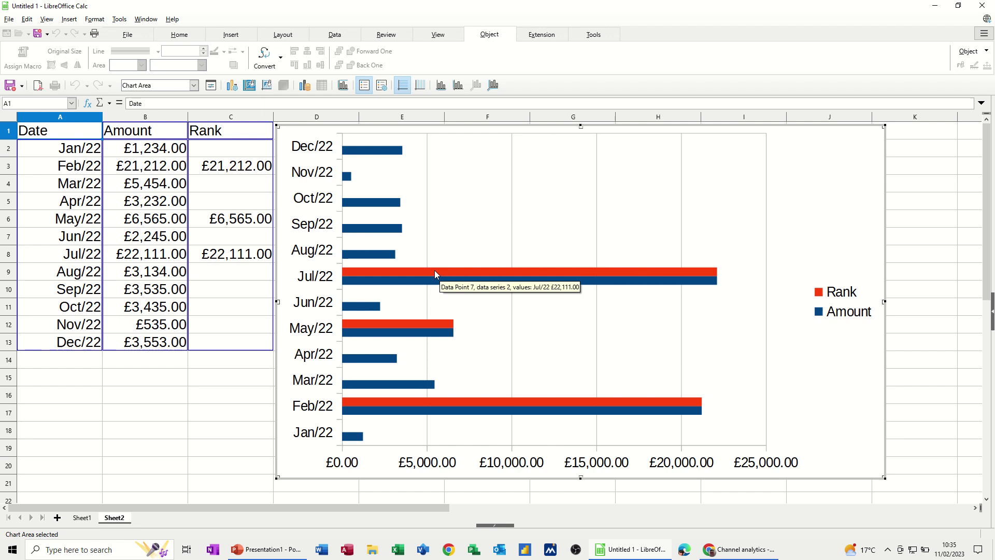
mouse_move(421, 325)
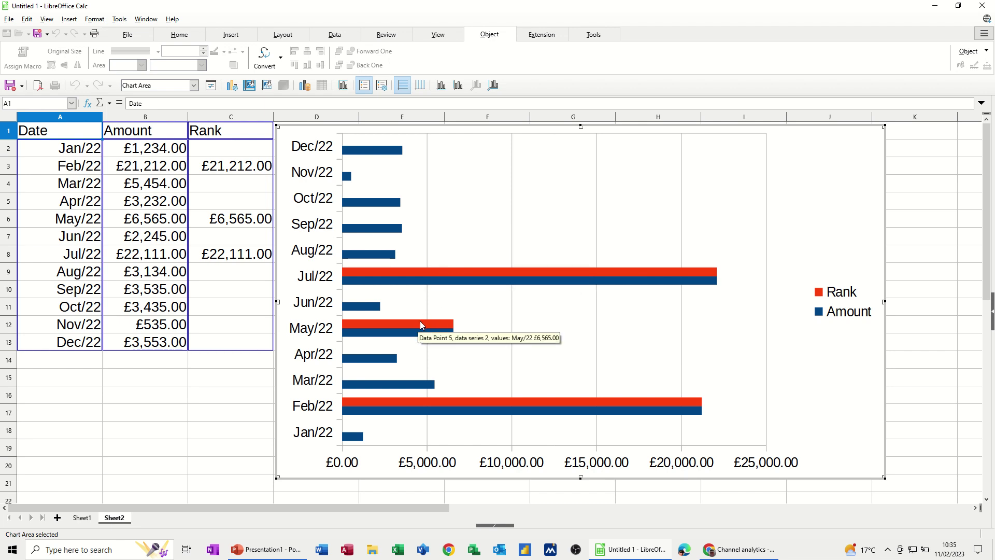
Overlap the Rank bars onto the Amount bars and add value labels to them
double_click(446, 271)
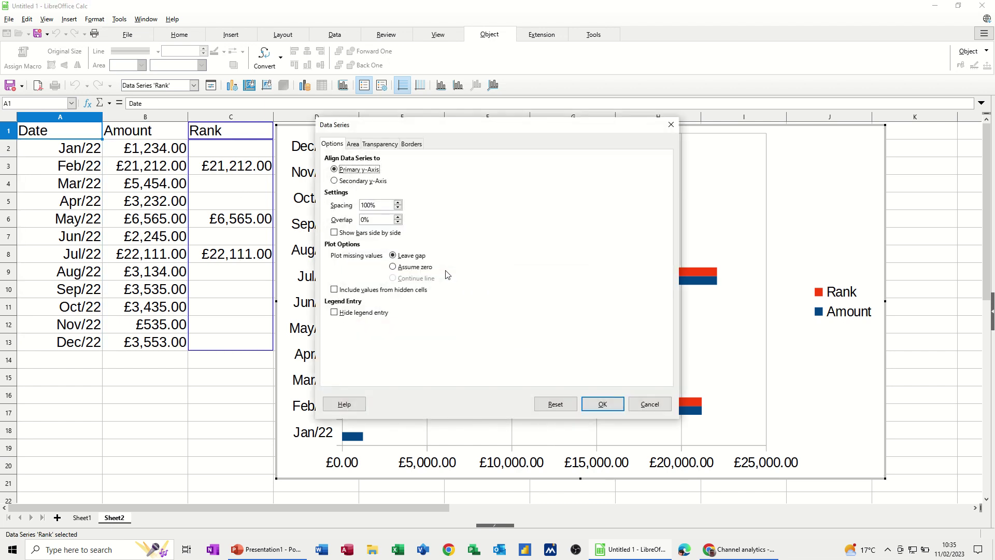
left_click(374, 222)
left_click(602, 404)
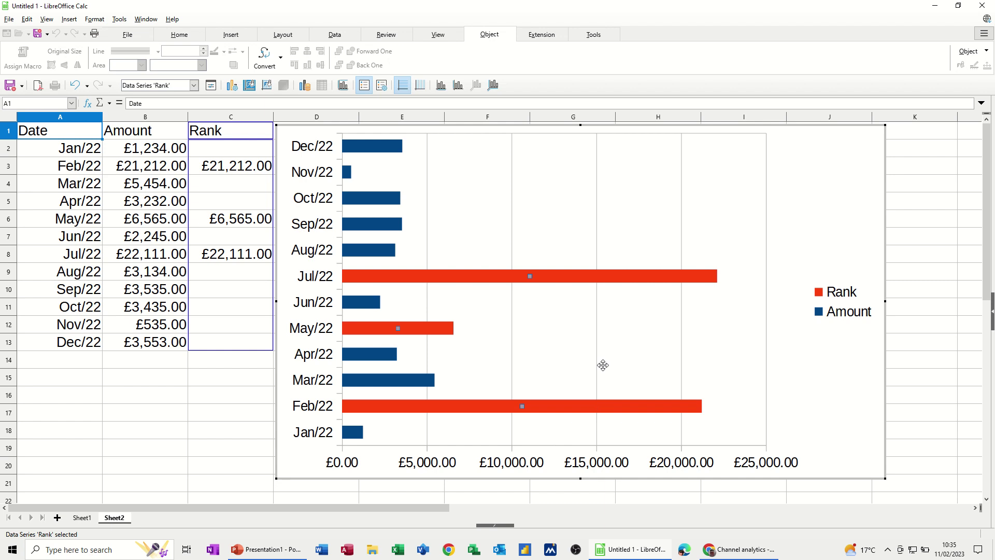
right_click(482, 278)
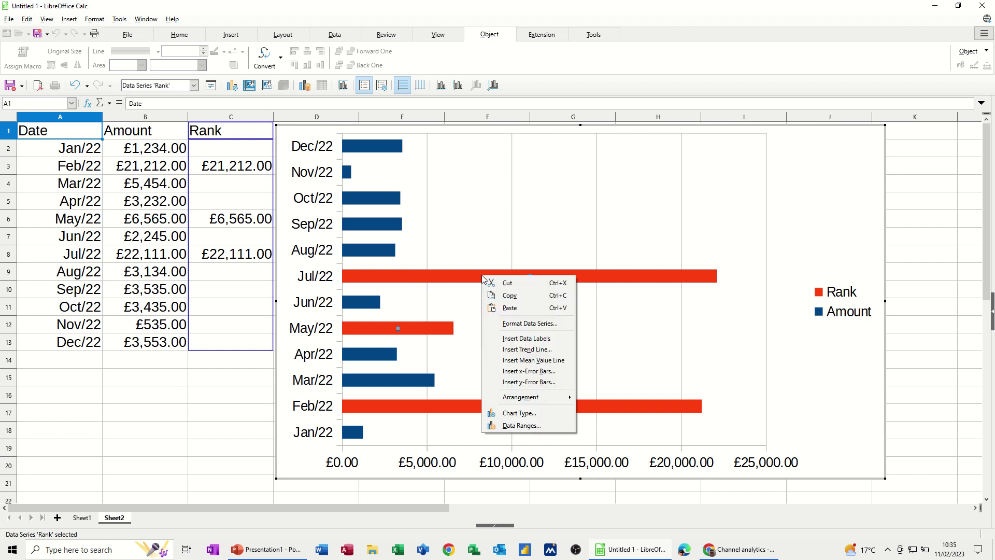
left_click(499, 338)
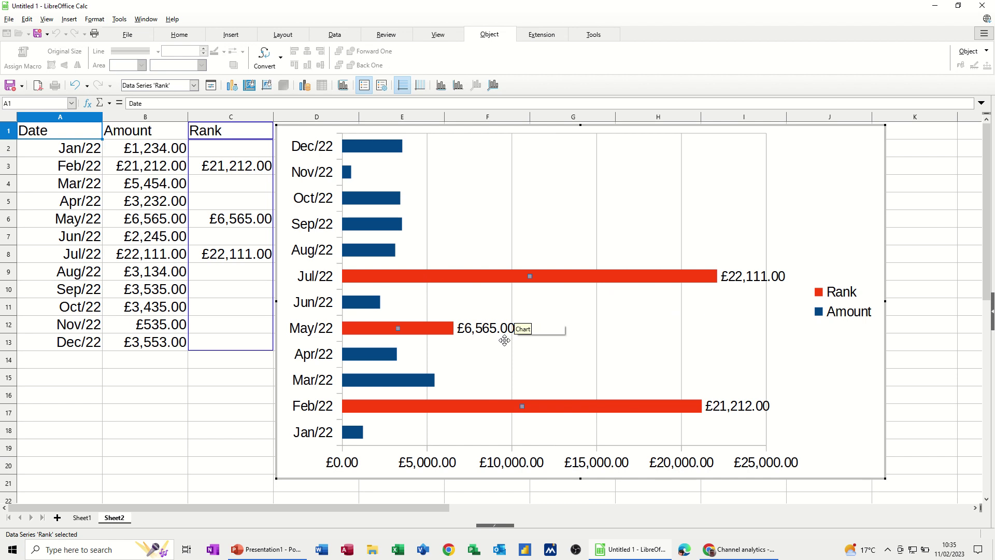
Delete the legend and reverse the month axis so Jan/22 is at the top
left_click(839, 294)
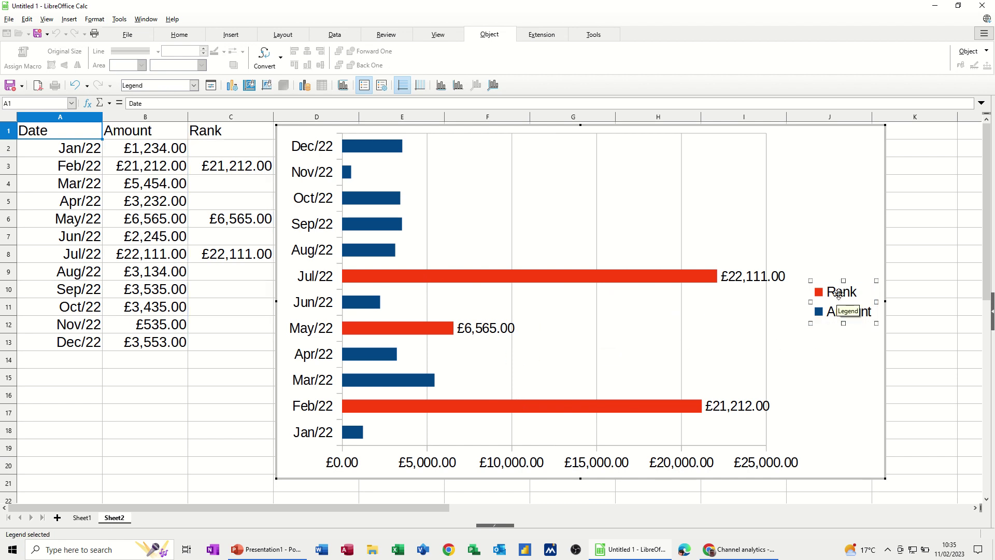
key("Delete")
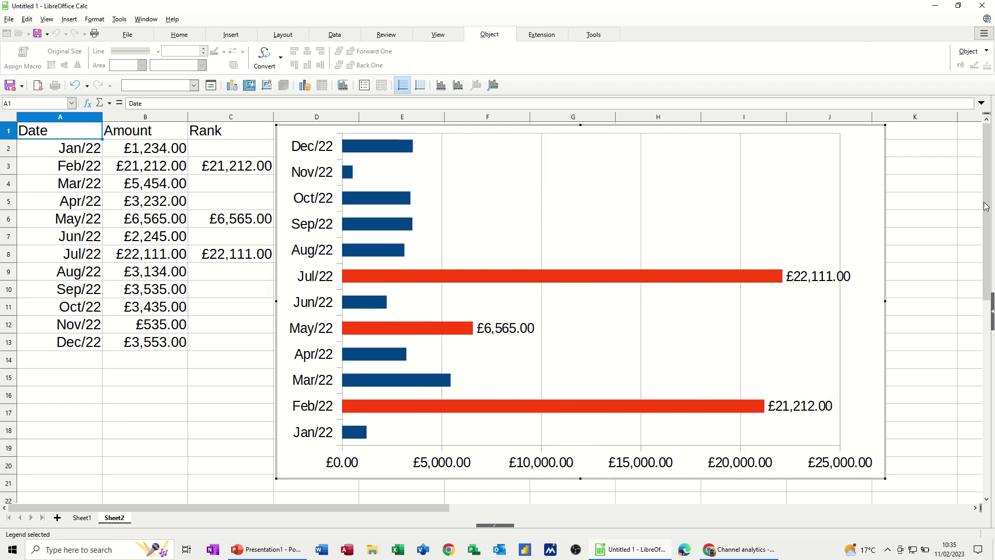
left_click(305, 227)
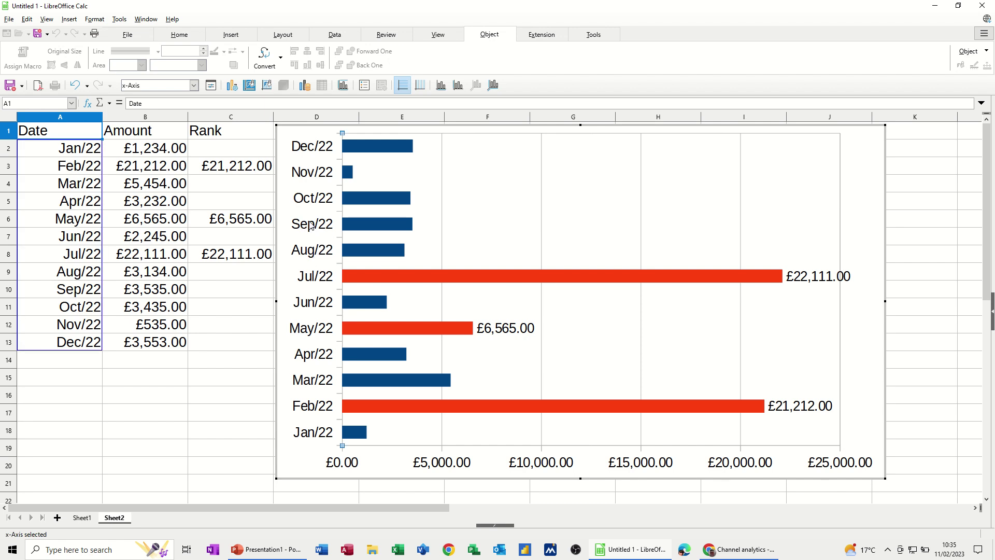
double_click(310, 227)
left_click(372, 183)
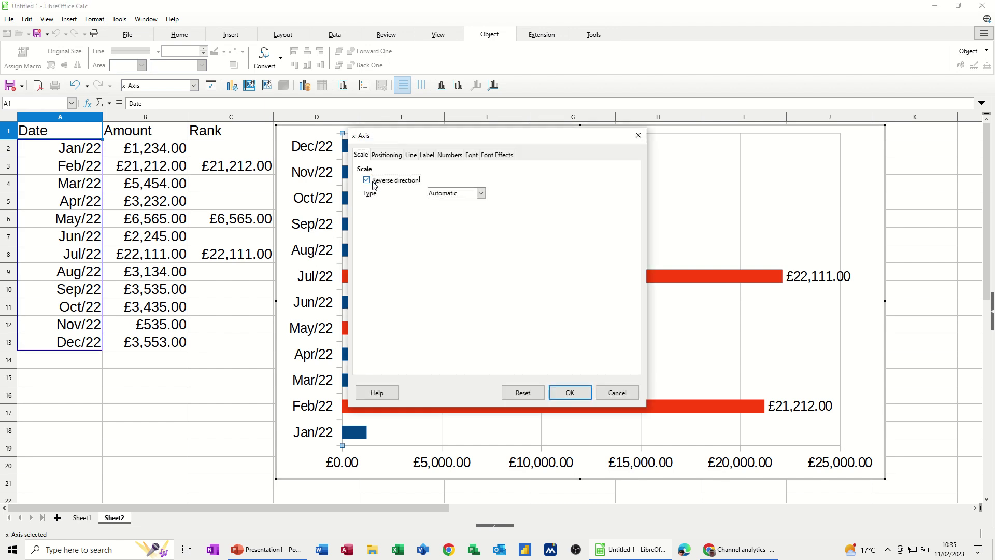
left_click(569, 391)
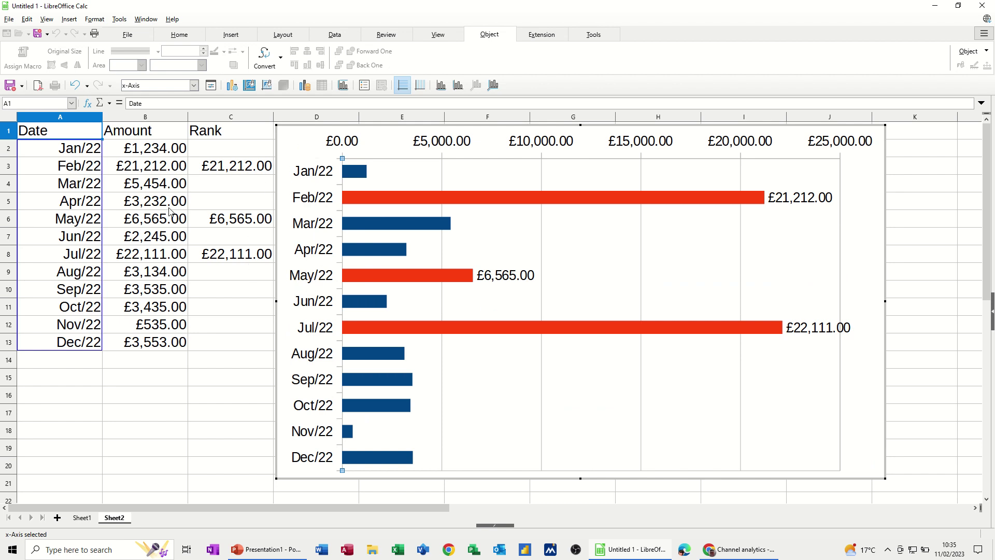
Enter 2,123 in B3 for Feb/22 and 2121 in B8 for Jul/22
left_click(143, 170)
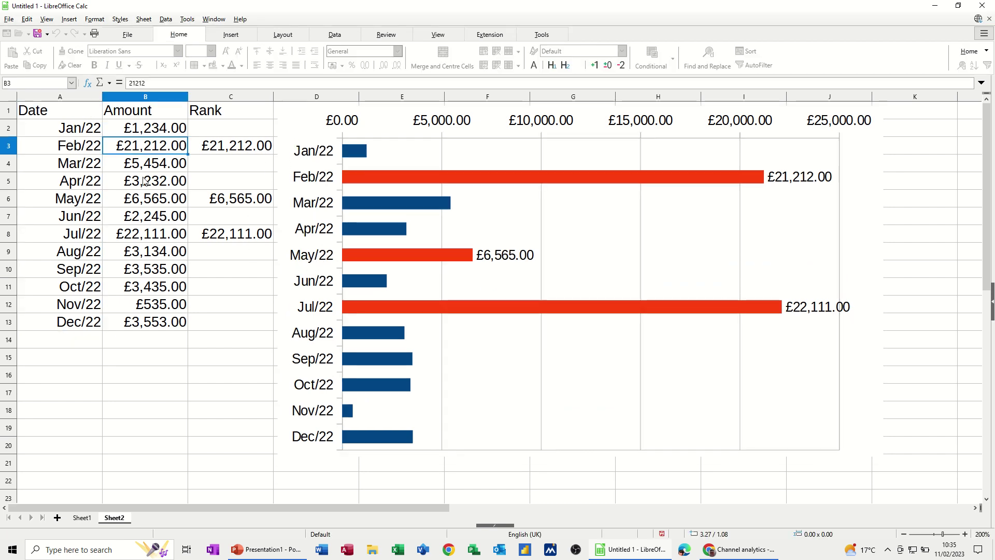
type("2,123")
left_click(147, 234)
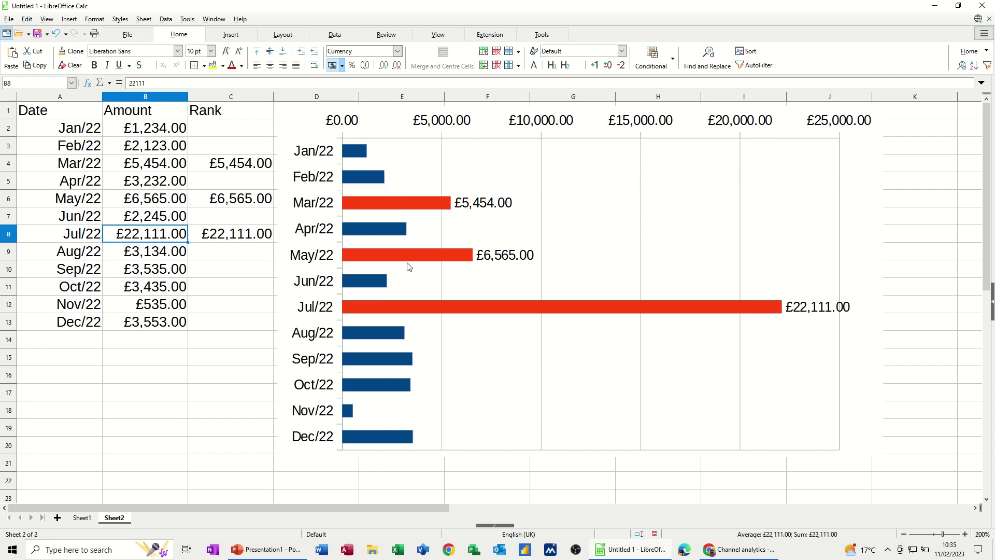
type("2121")
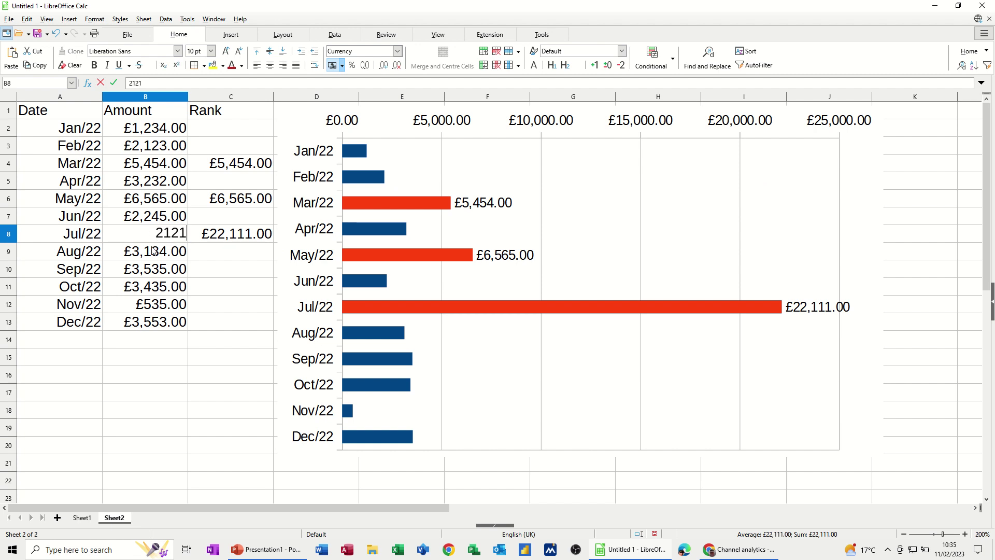
key("Return")
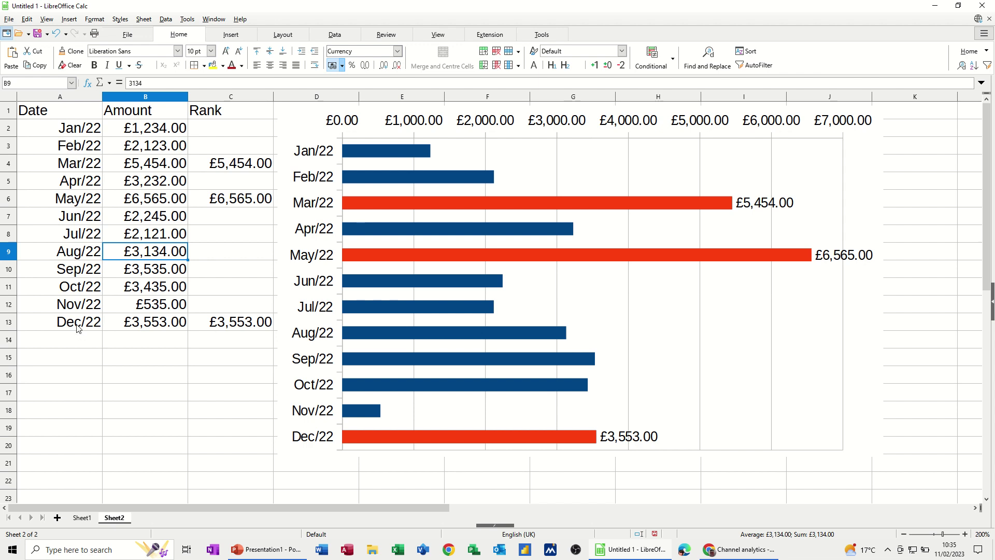
Fill the table down to Apr/23, with amounts £3,554.00 to £3,557.00 in rows 14-17
left_click_drag(76, 306, 101, 406)
left_click(141, 329)
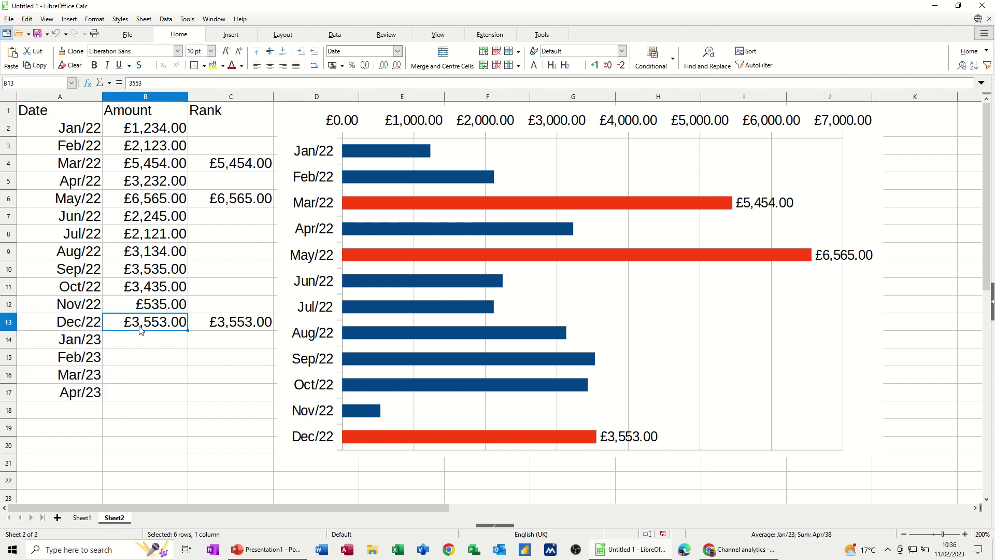
left_click_drag(153, 325, 263, 399)
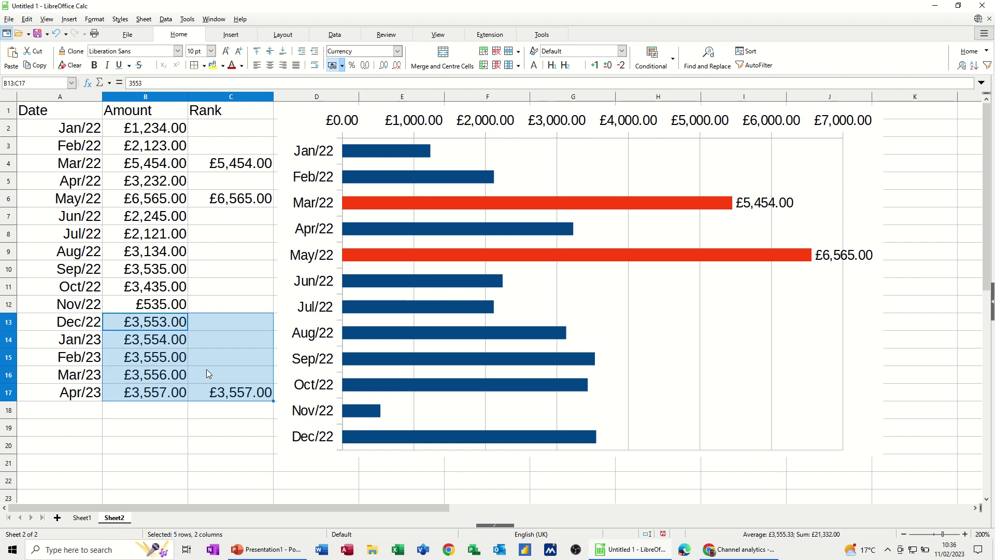
left_click(147, 341)
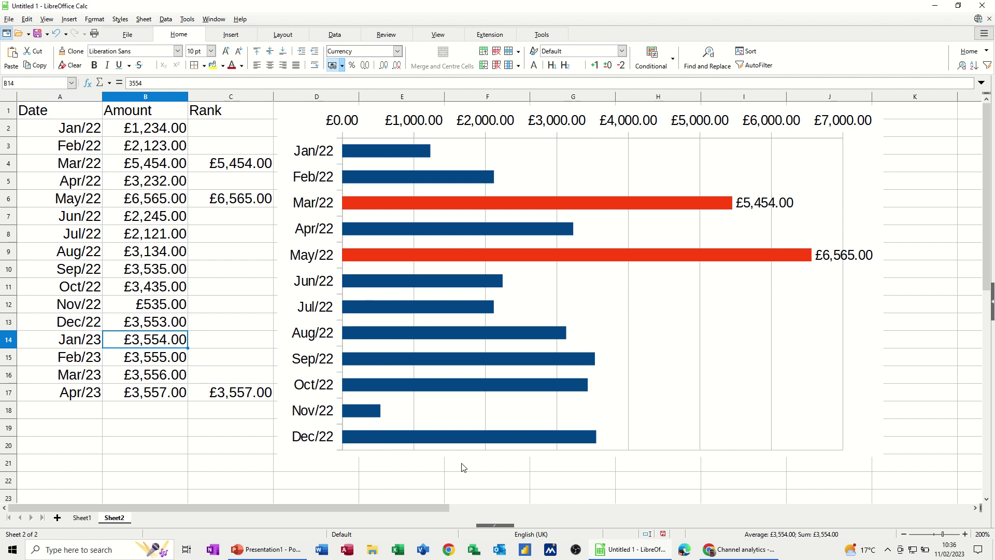
left_click(288, 449)
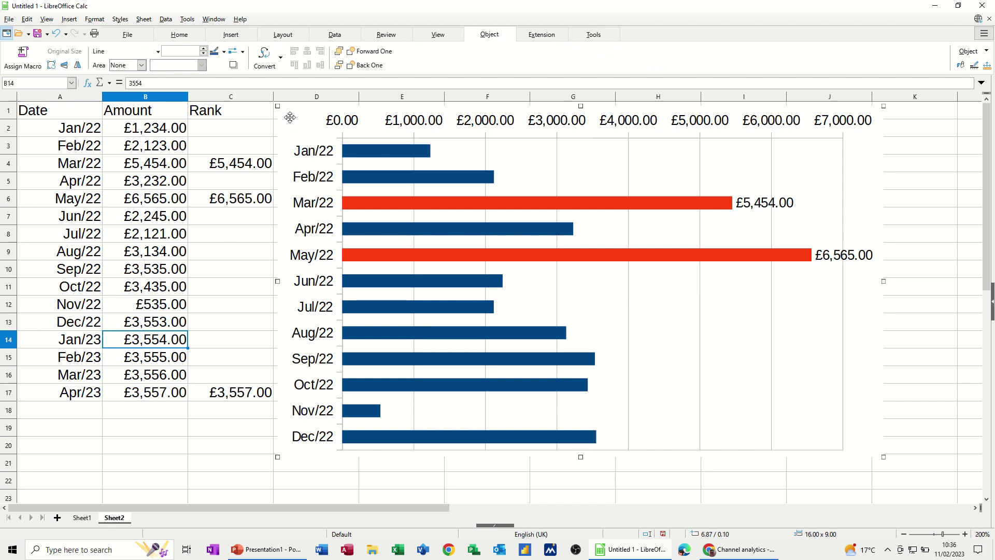
Delete the bar chart and enter =OFFSET(A2,COUNTA(A:A)-12,0) in E2
key("Delete")
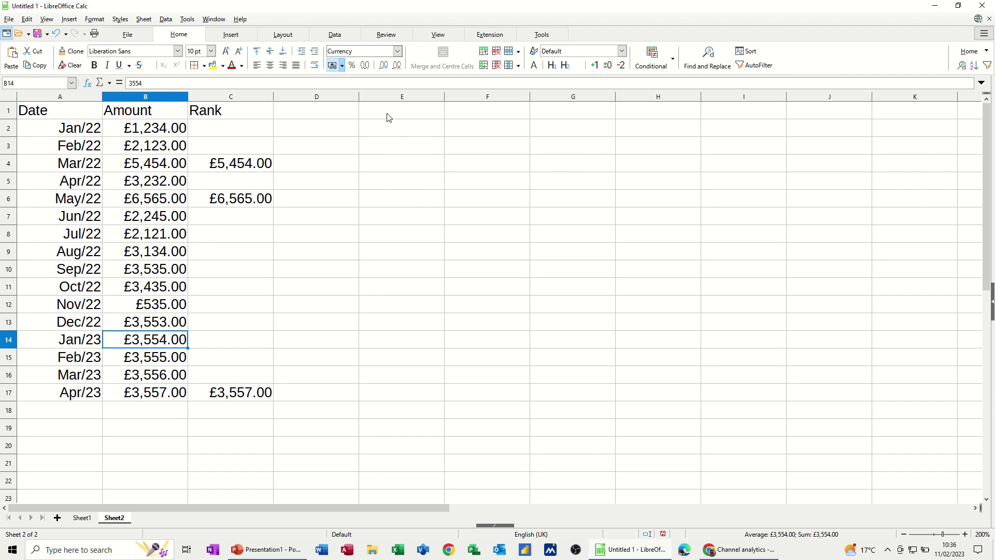
left_click(389, 134)
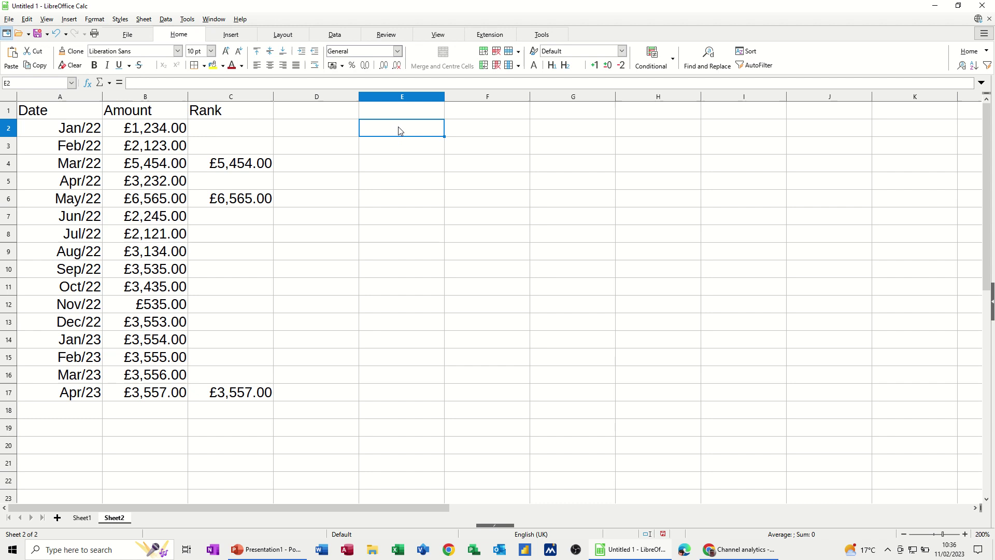
type("=o")
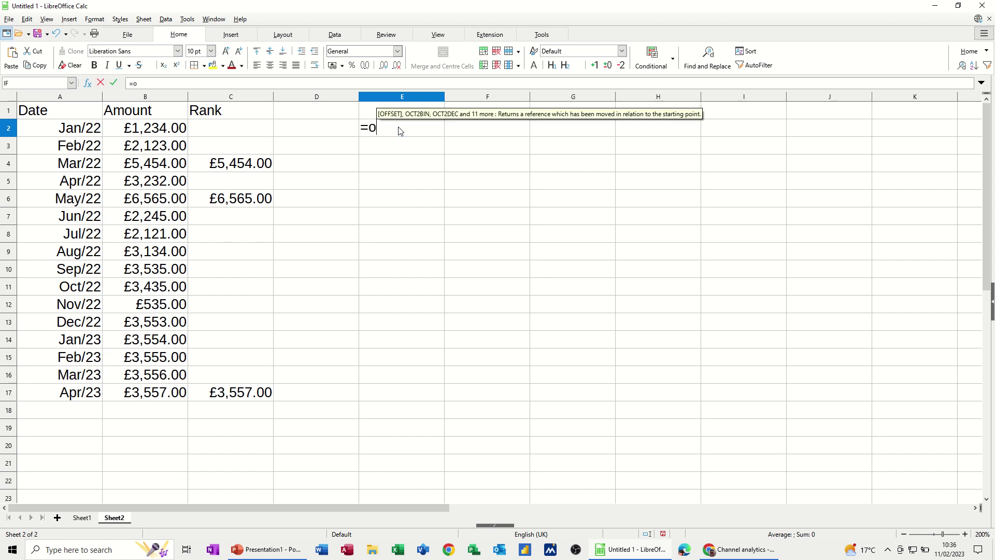
type("ffset")
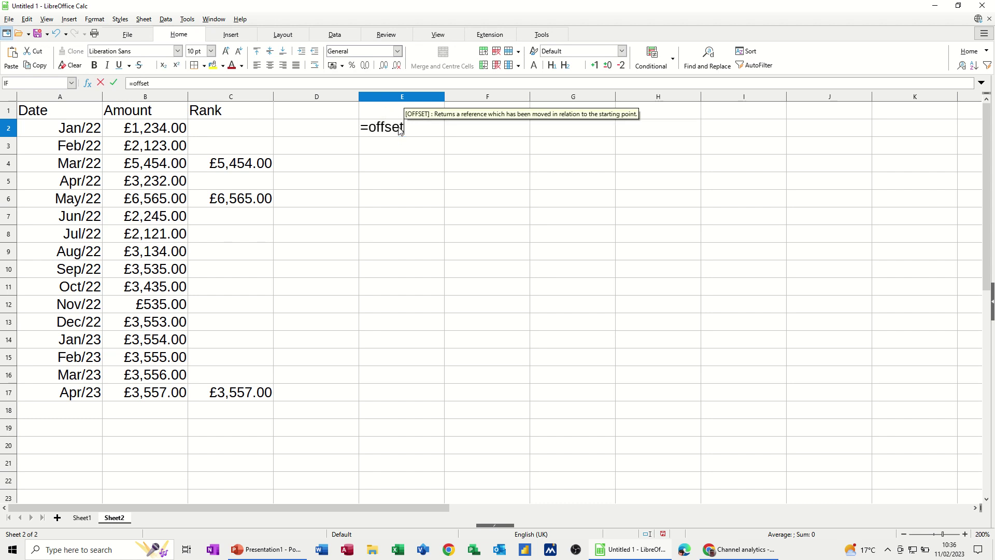
type("(")
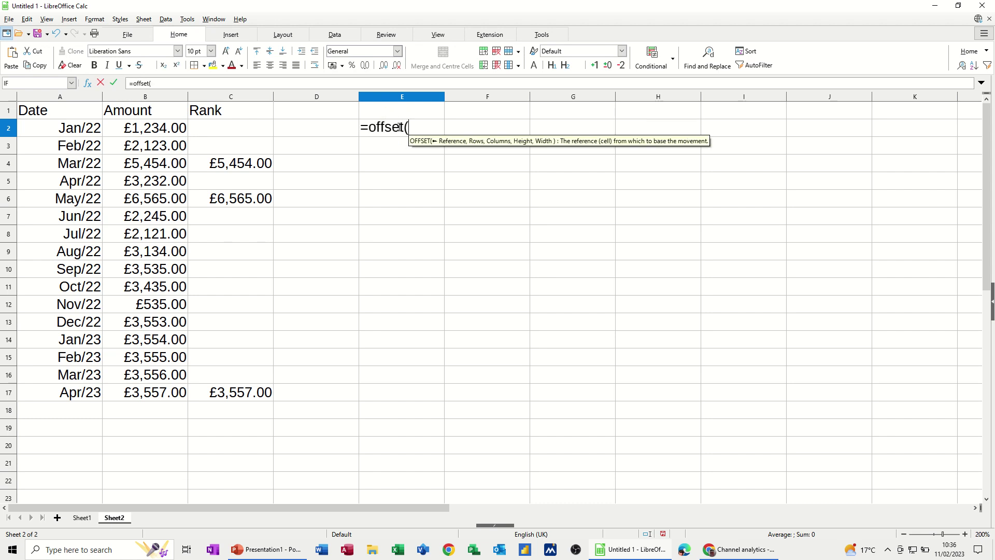
left_click(89, 128)
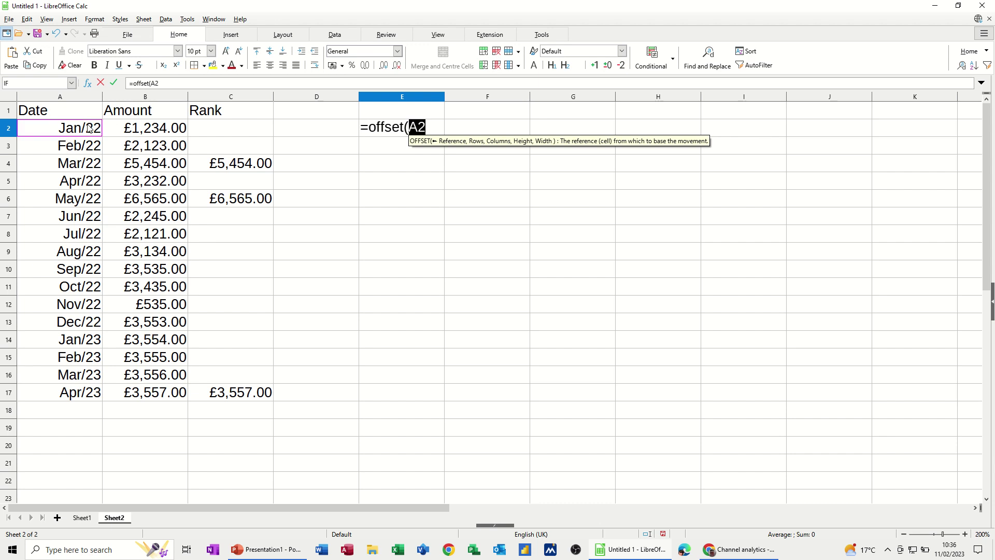
type(",")
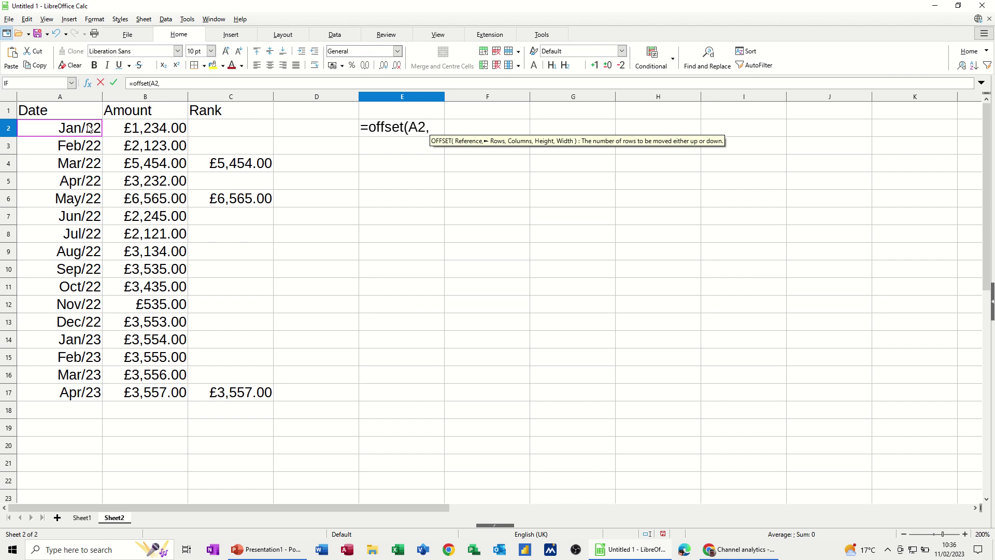
type("count")
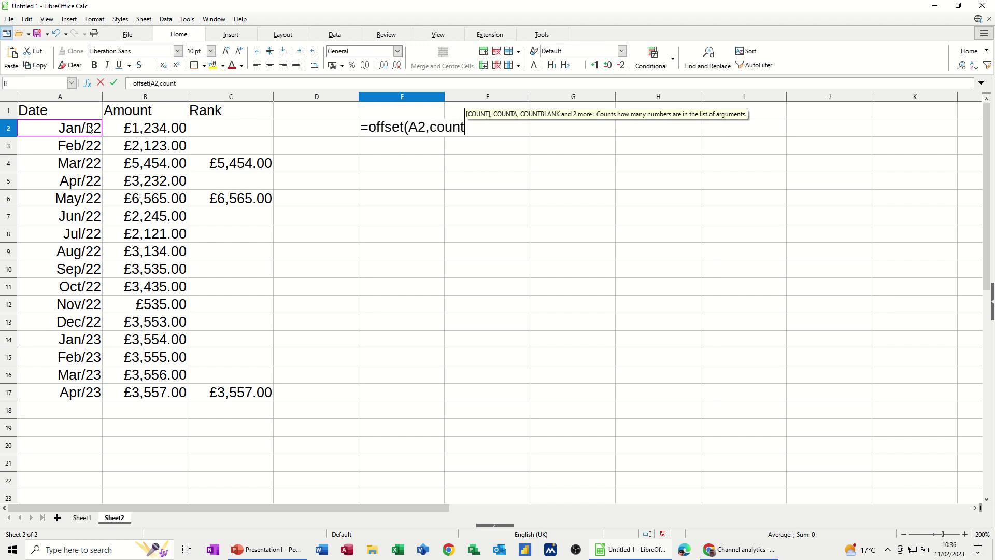
type("a(")
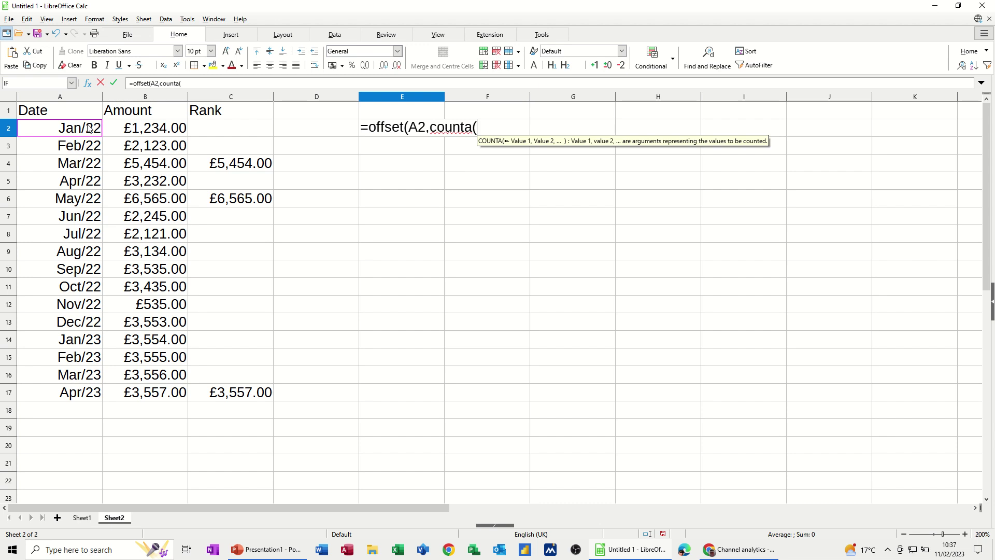
left_click(61, 99)
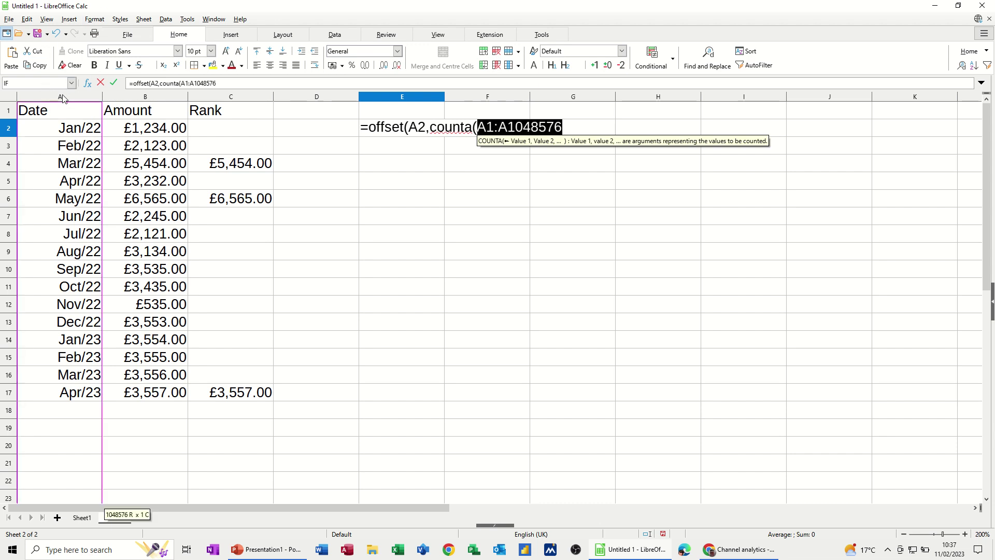
type(")")
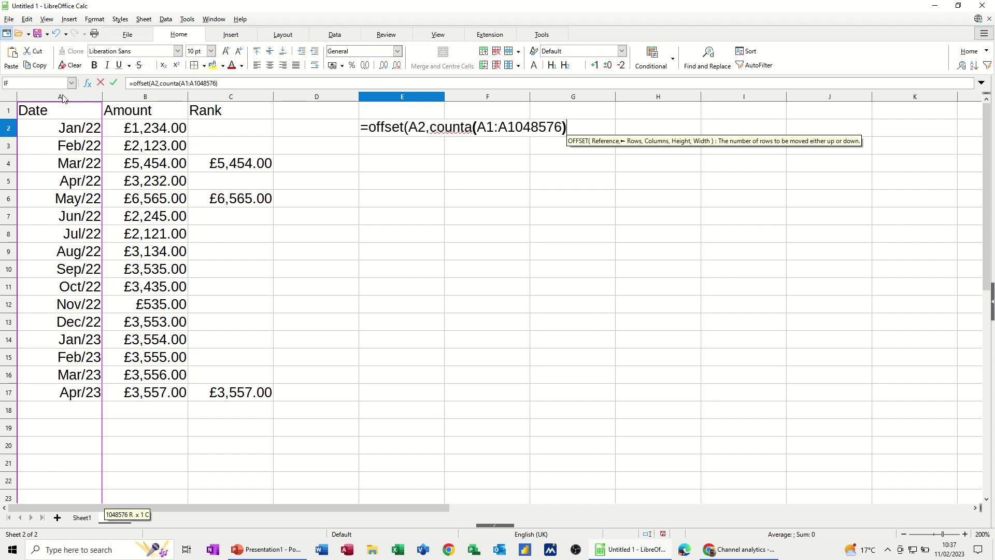
type("-12")
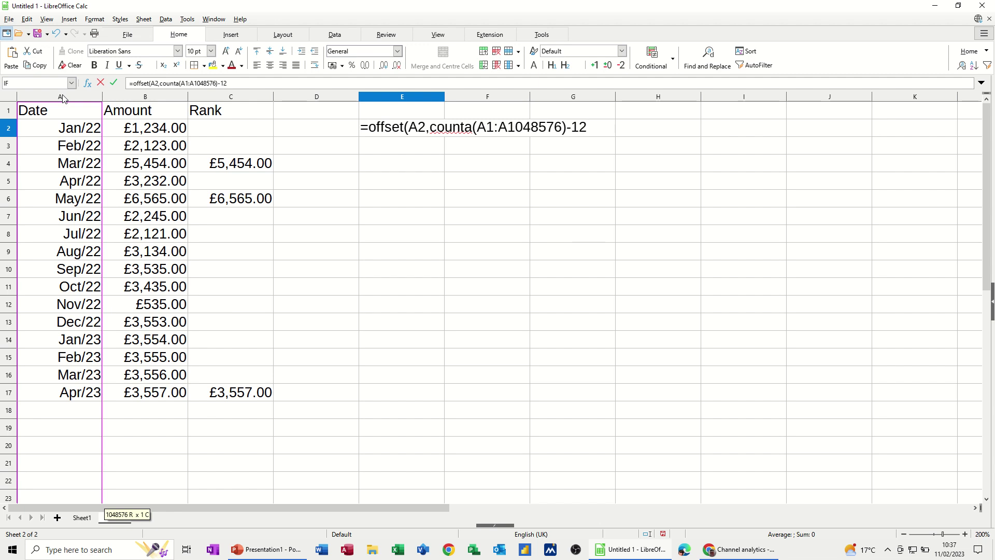
type(",0)")
left_click(114, 83)
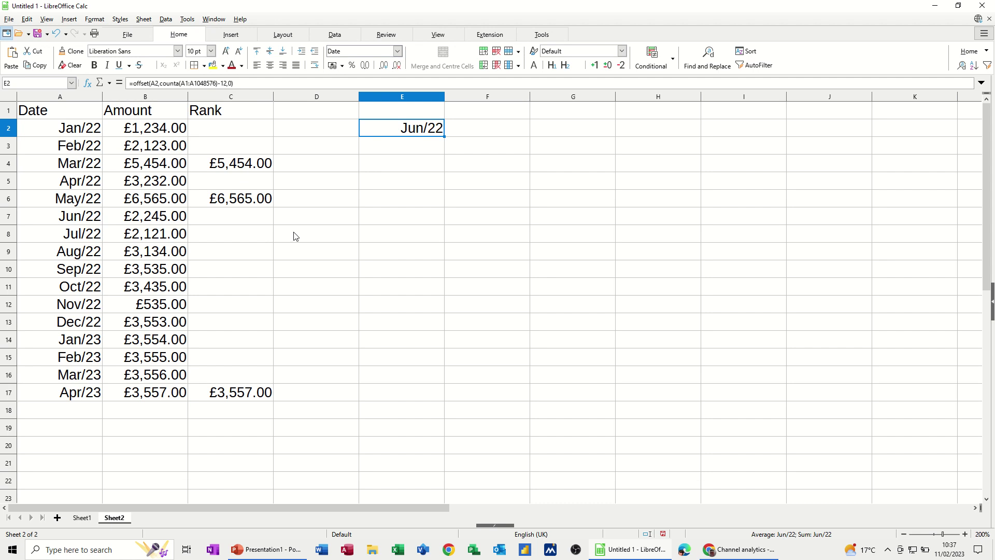
Save, clear the four 2023 rows, and correct E2's row offset so it returns Jan/22
left_click_drag(26, 341, 217, 396)
key("ctrl+s")
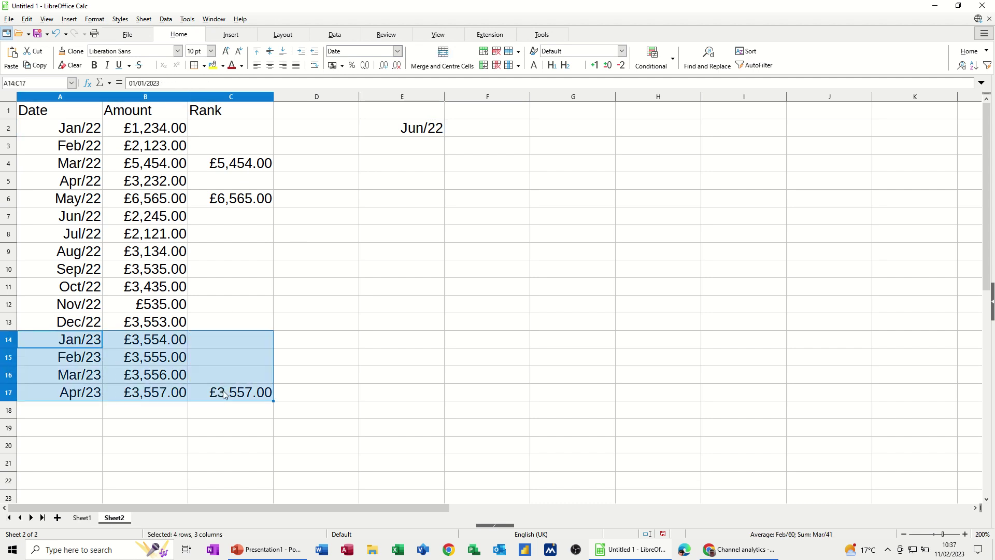
key("Delete")
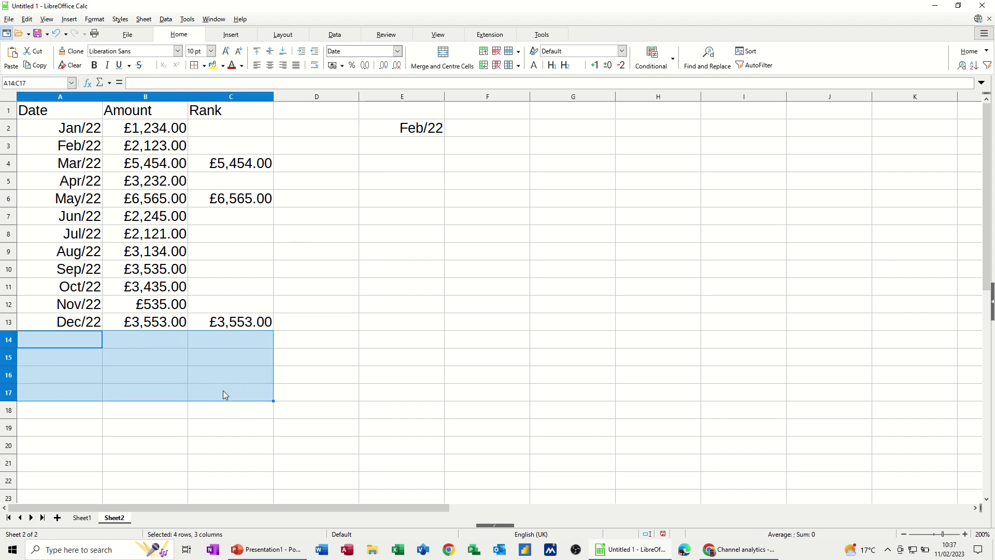
left_click(410, 129)
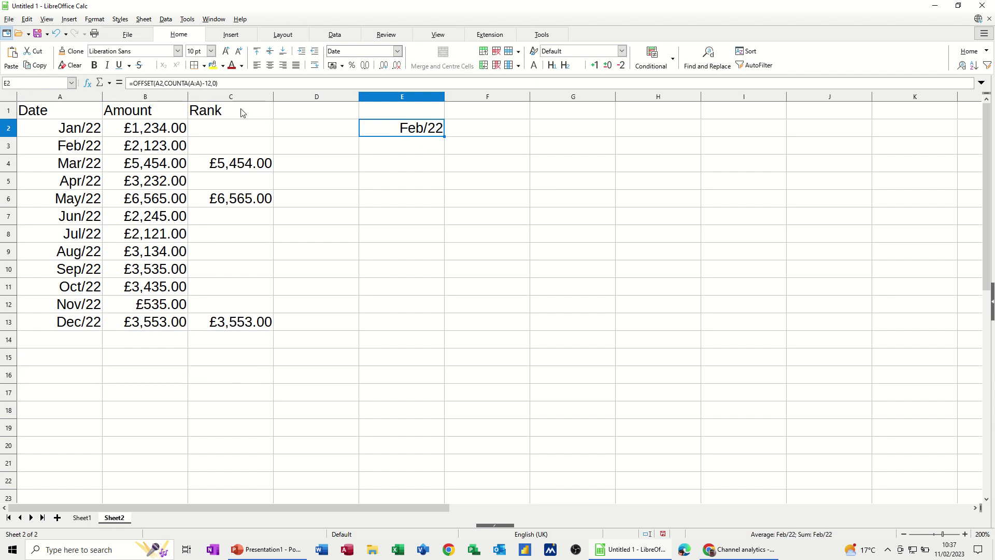
key("F2")
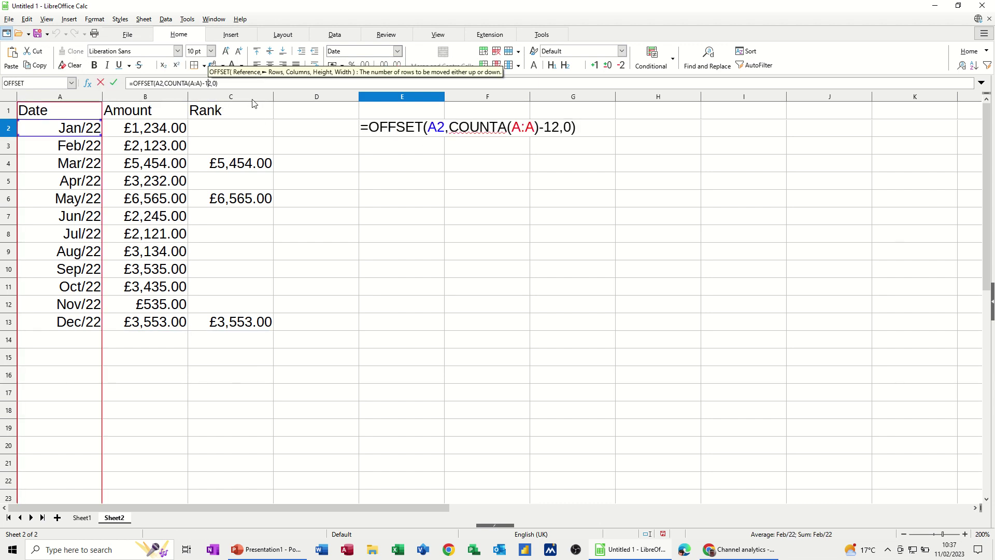
key("Delete")
key("Return")
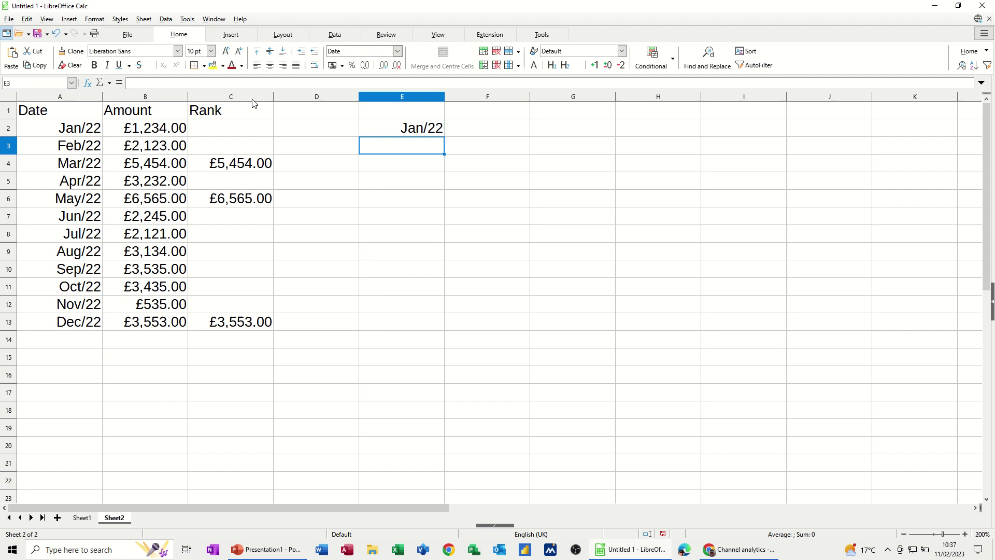
Copy E2's OFFSET formula into F2 as currency and fill E2:F2 down to row 13
left_click(409, 130)
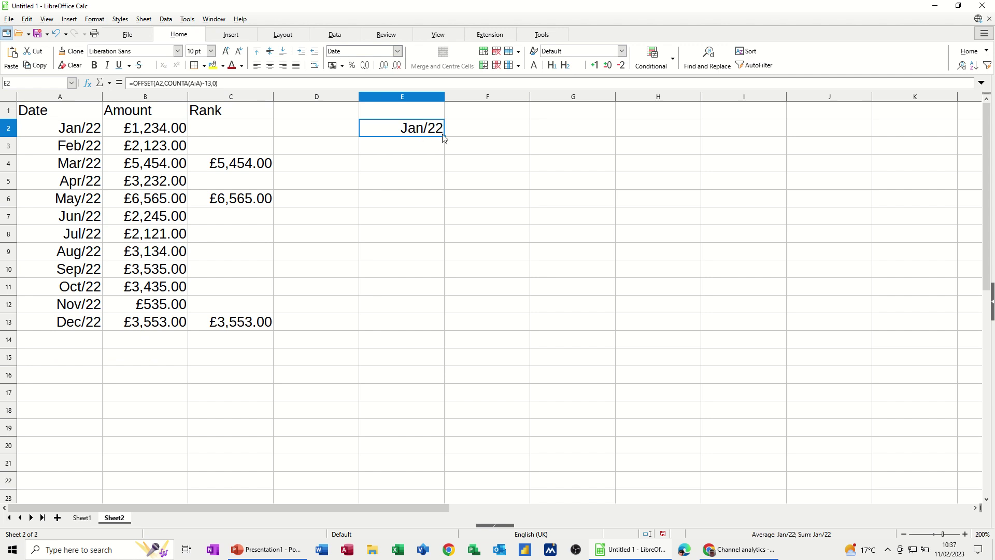
left_click_drag(444, 137, 494, 136)
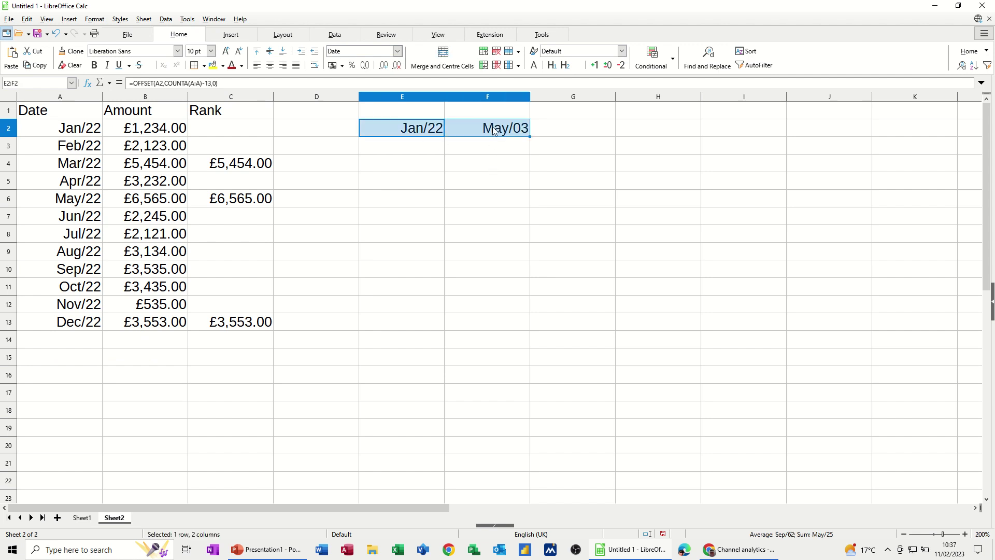
left_click(332, 65)
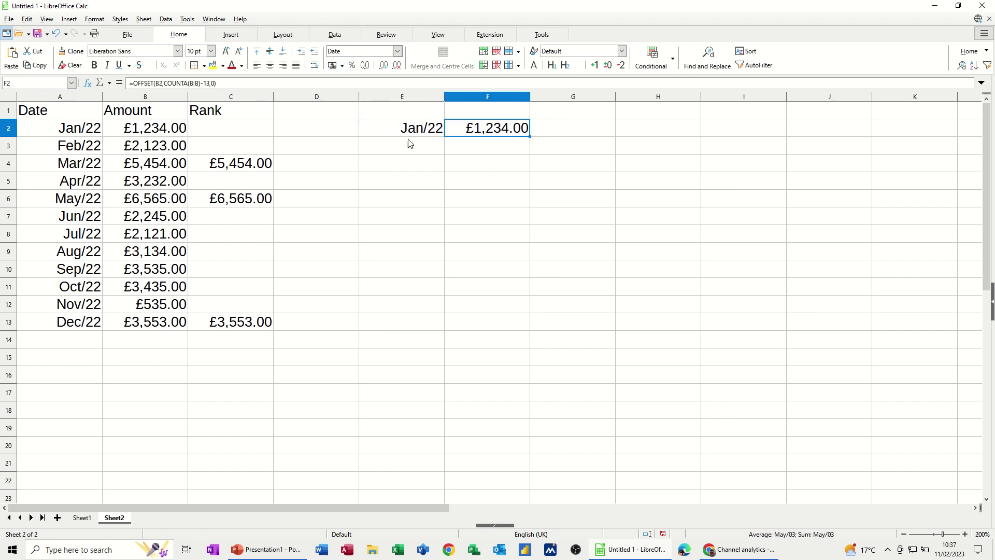
left_click(410, 134, "shift")
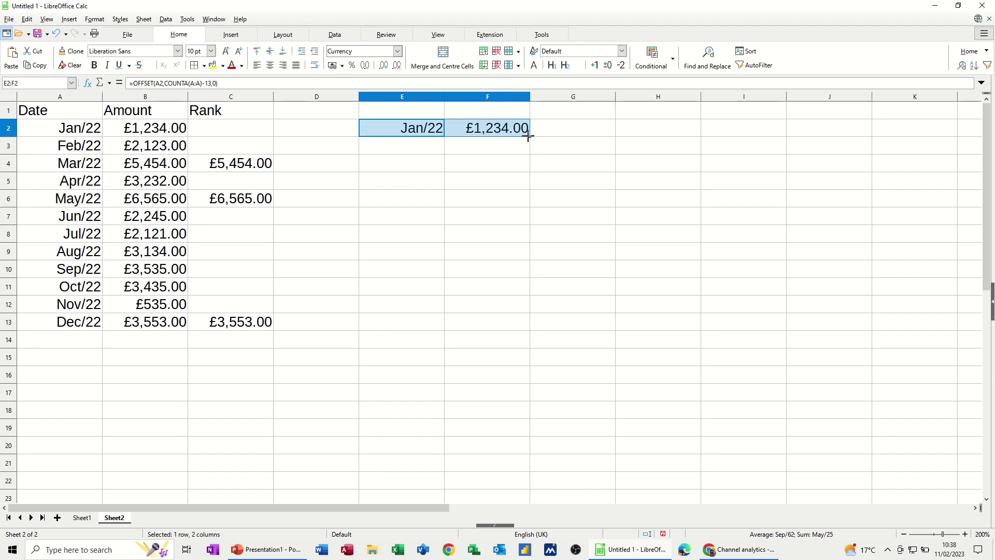
left_click_drag(528, 137, 514, 323)
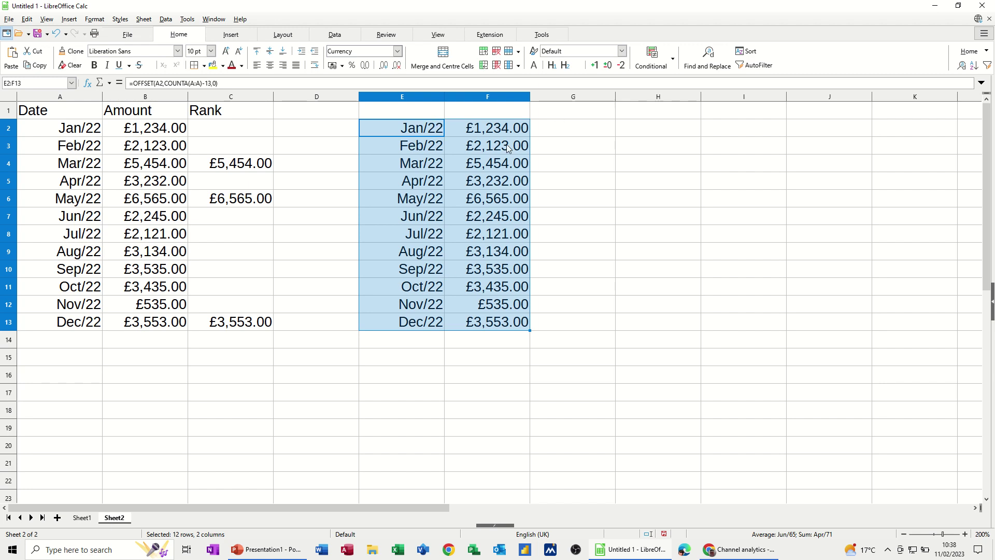
Test by filling Jan/23 and Feb/23 into the source table, then undo it
left_click_drag(85, 310, 125, 324)
left_click_drag(186, 331, 157, 360)
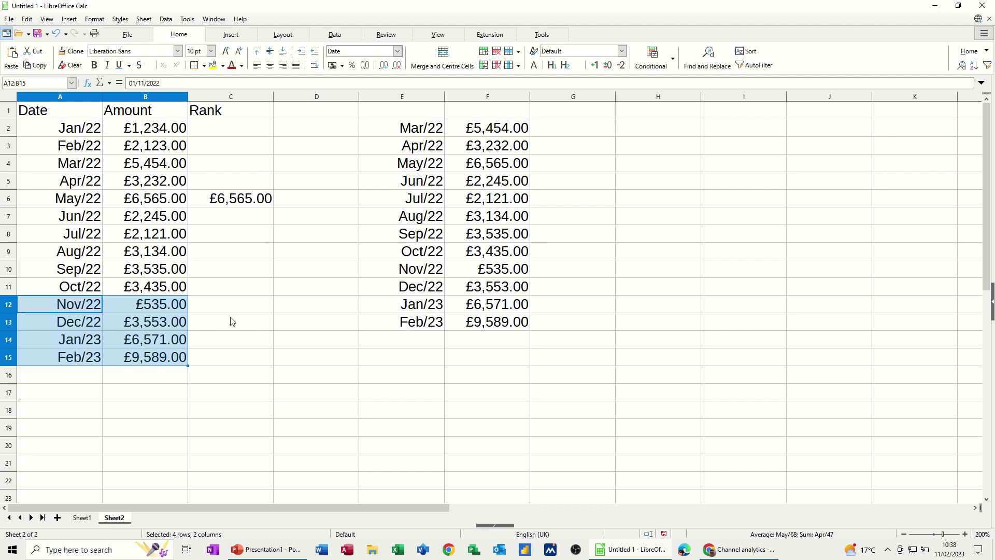
key("ctrl+z")
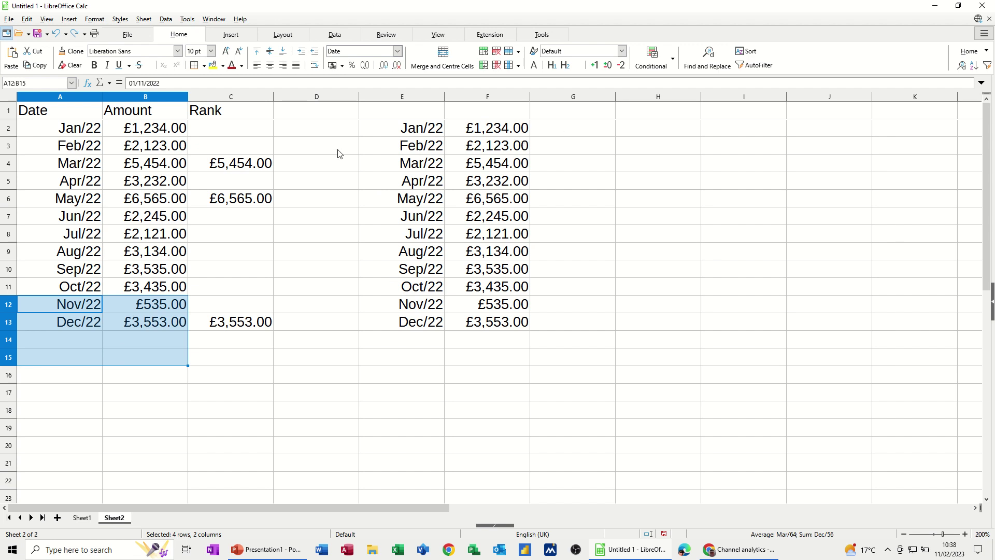
left_click(213, 130)
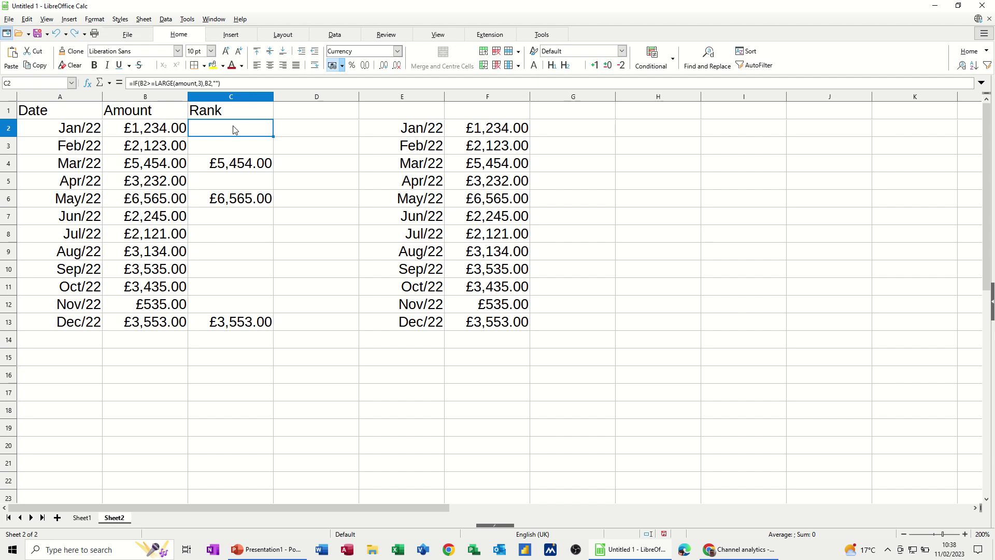
left_click(571, 131)
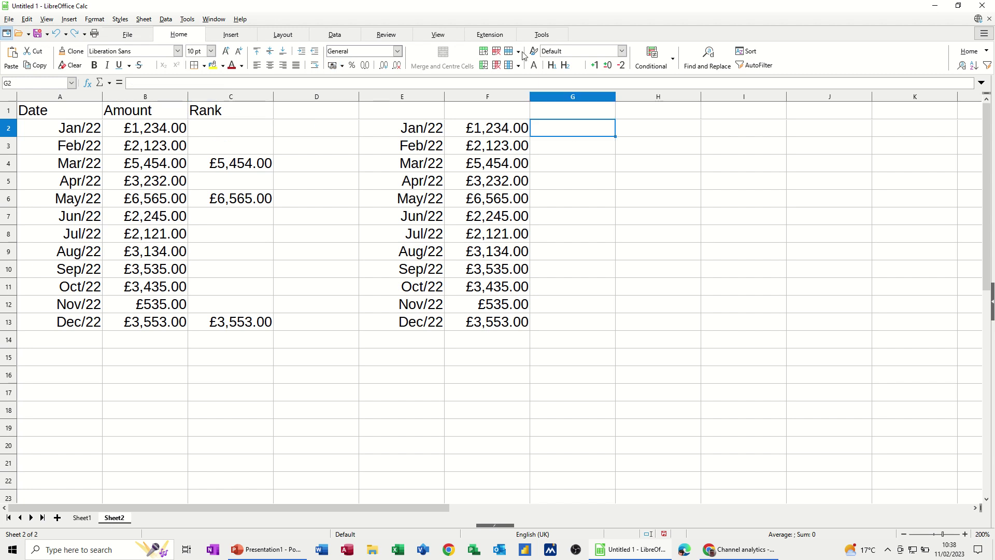
type("=if")
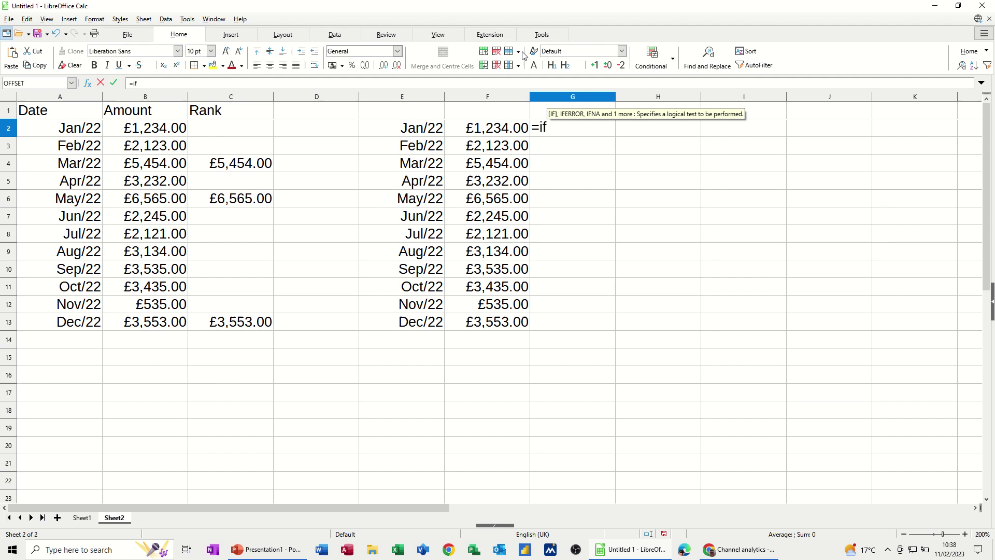
type("(")
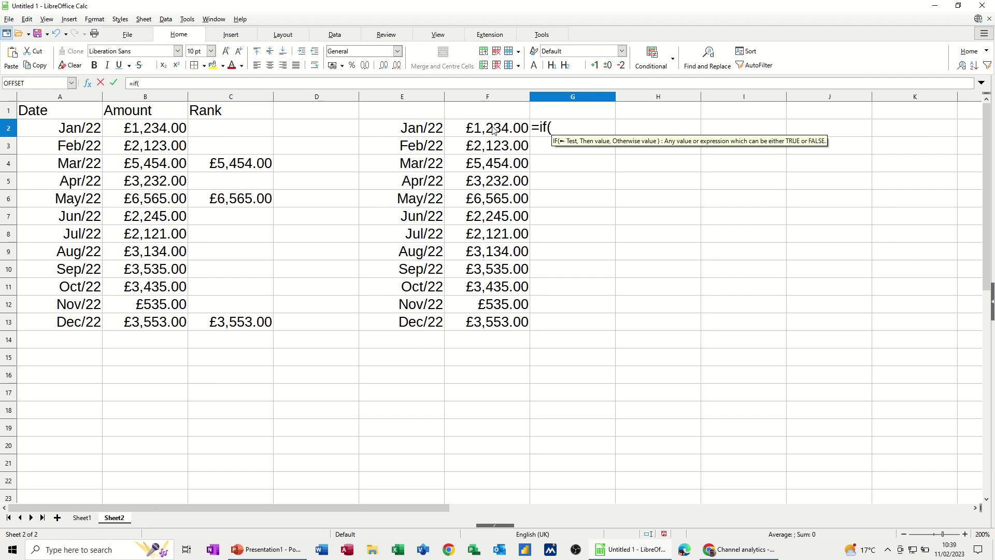
key("BackSpace")
key("BackSpace")
key("BackSpace")
key("BackSpace")
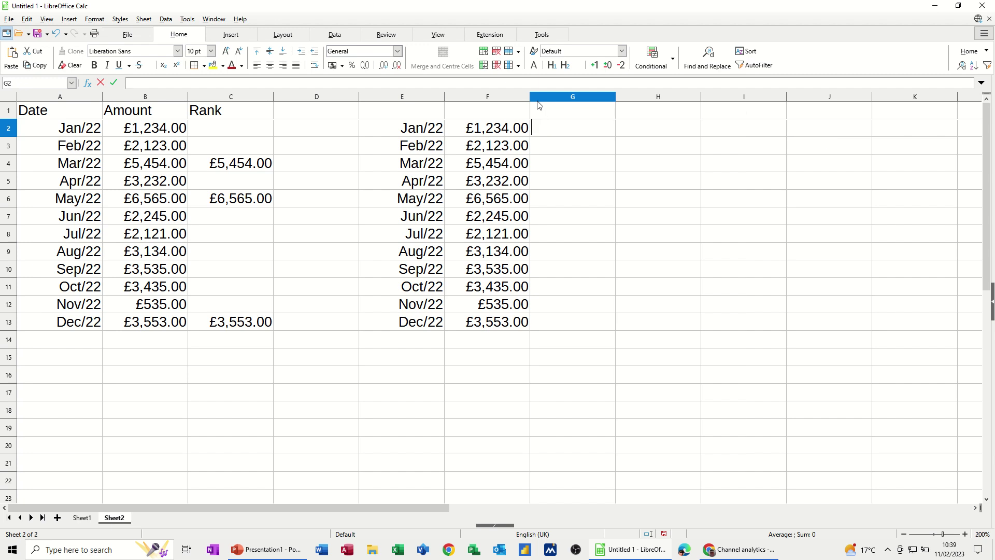
Name the amount range F2:F13 'sales' in the Name Box
left_click_drag(492, 127, 470, 323)
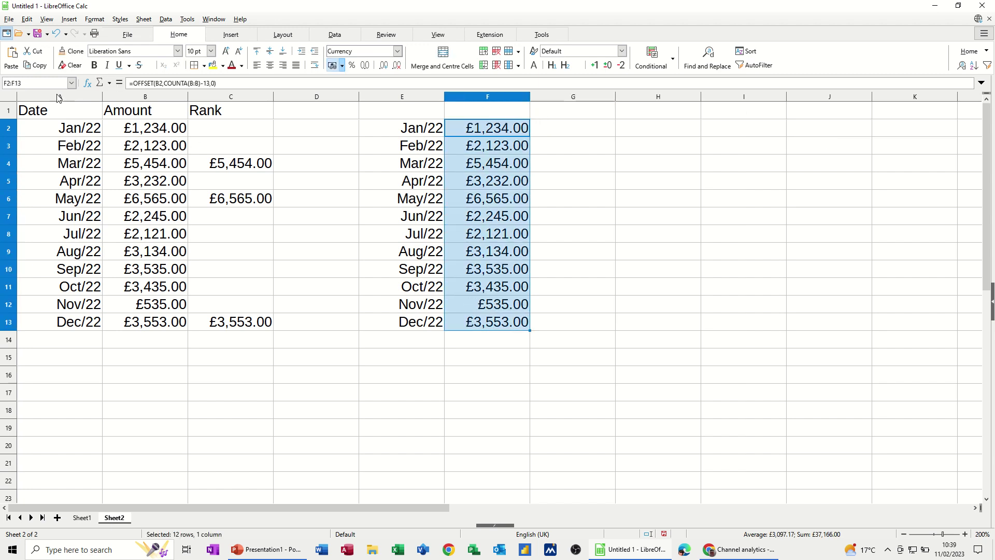
left_click(45, 85)
type("sales")
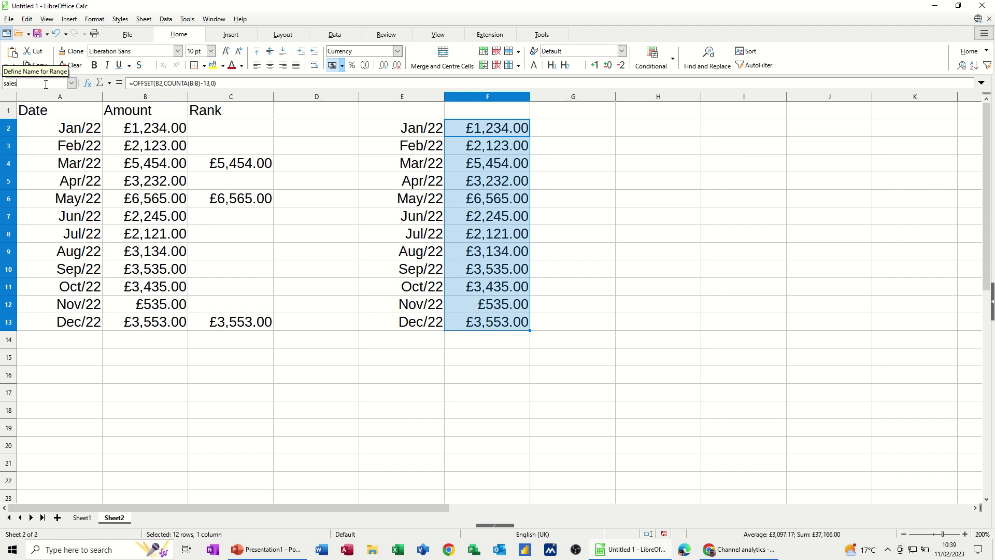
key("Return")
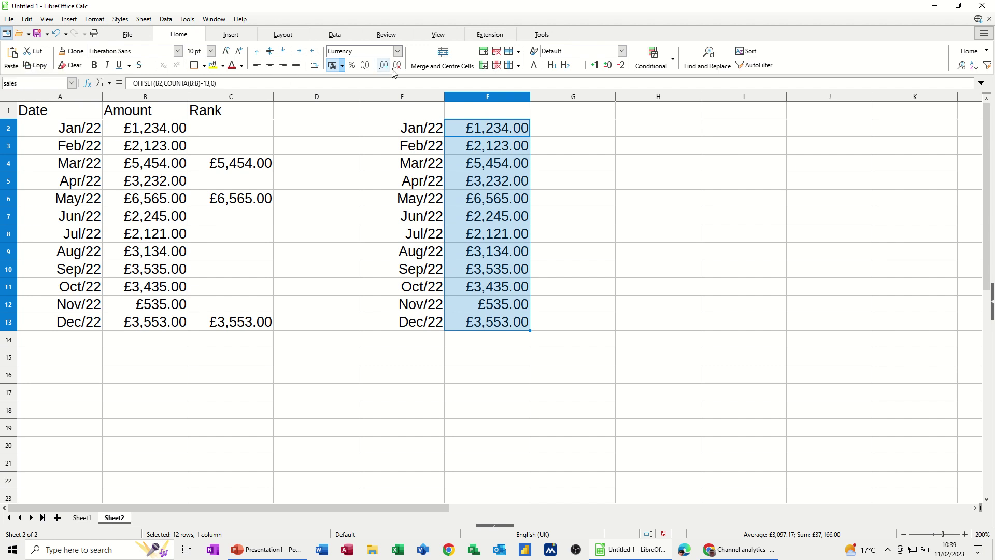
Enter =IF(F2>=LARGE(sales,3),F2,"") in G2
left_click(552, 135)
type("=")
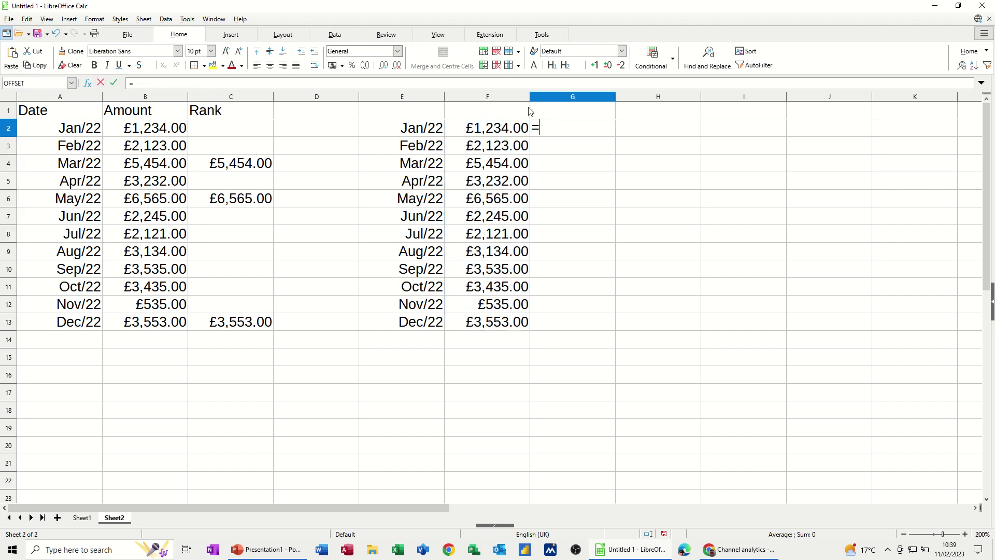
type("if(")
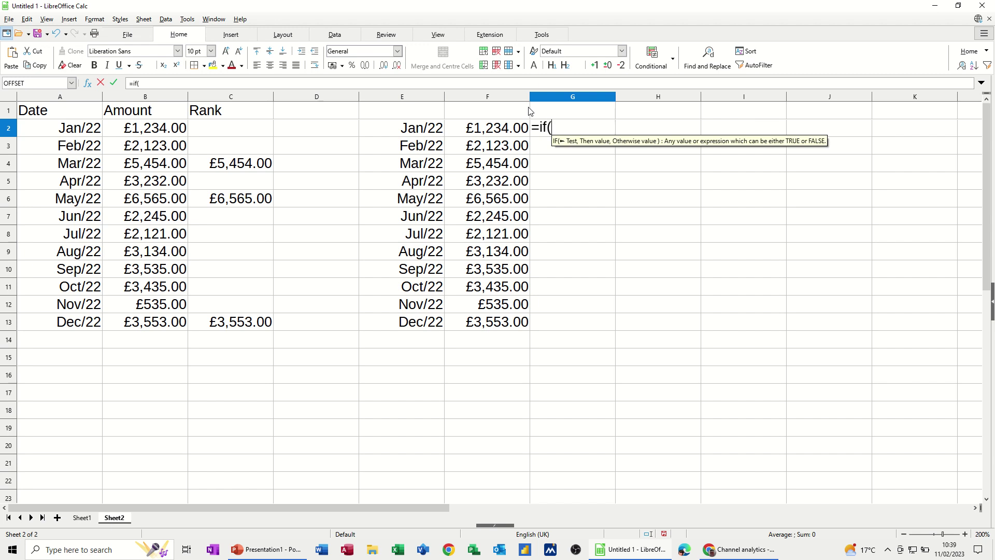
left_click(515, 129)
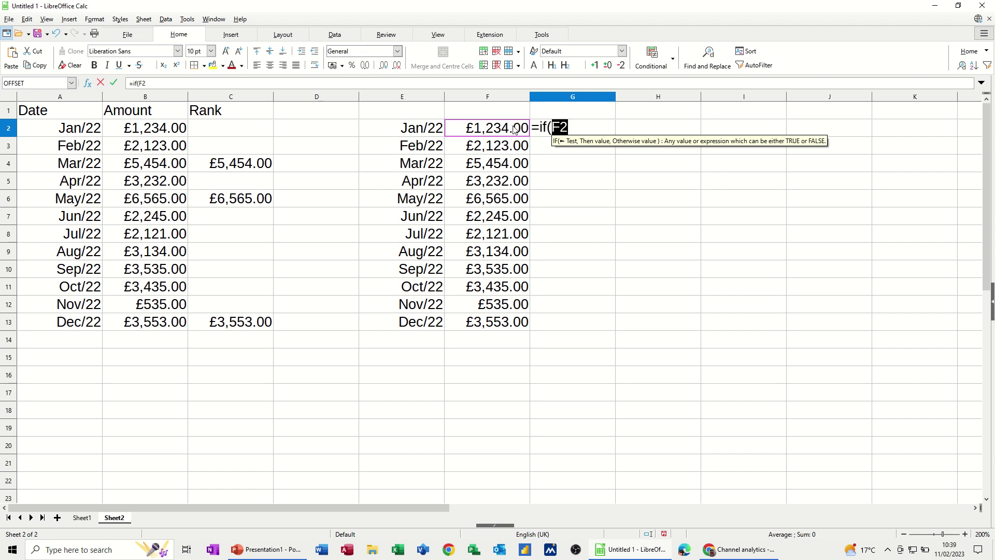
type(">=")
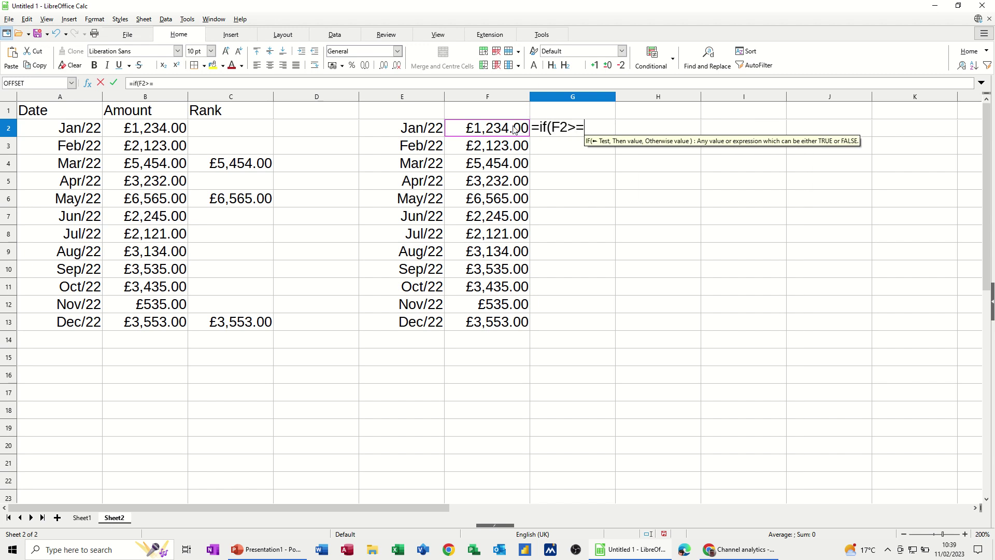
type("sales")
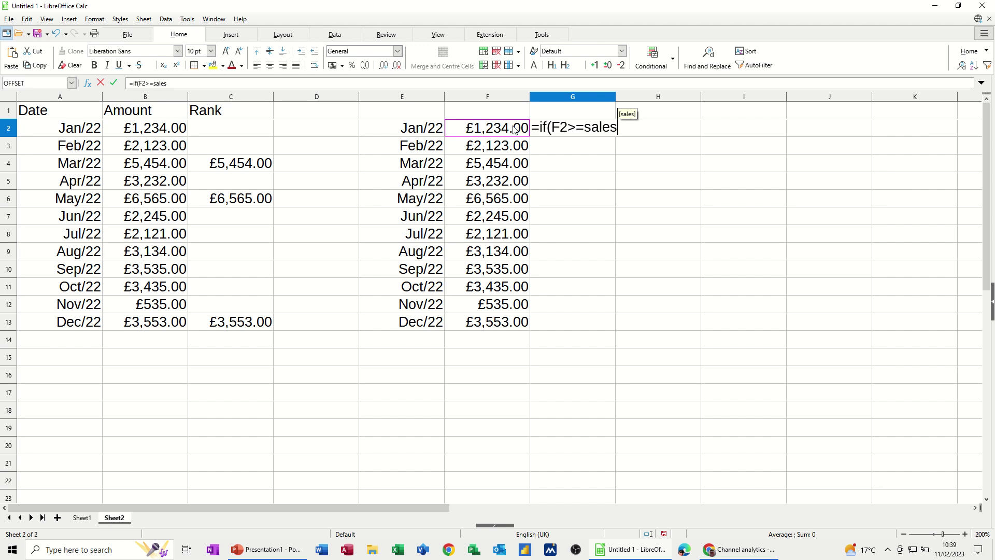
key("BackSpace")
key("BackSpace")
key("BackSpace")
key("BackSpace")
key("BackSpace")
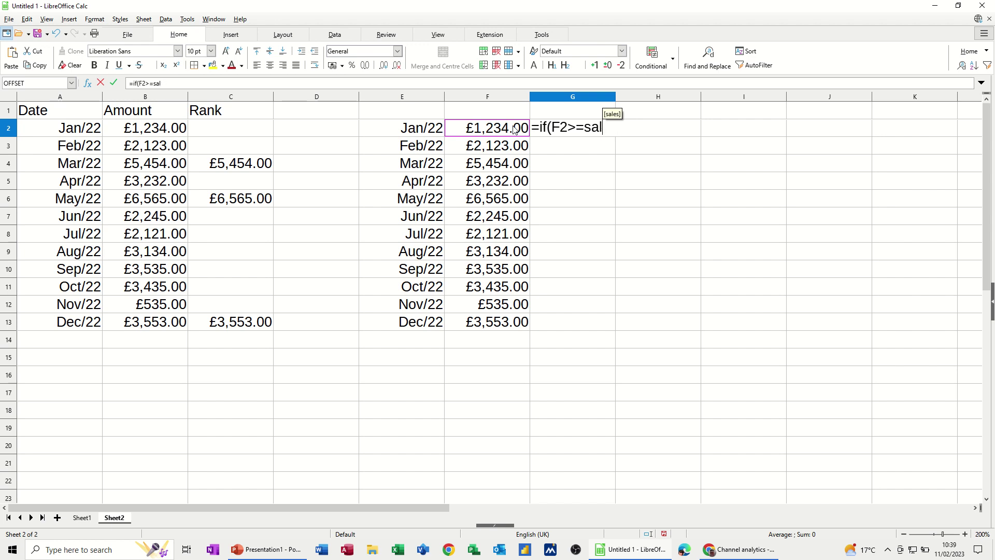
type("l")
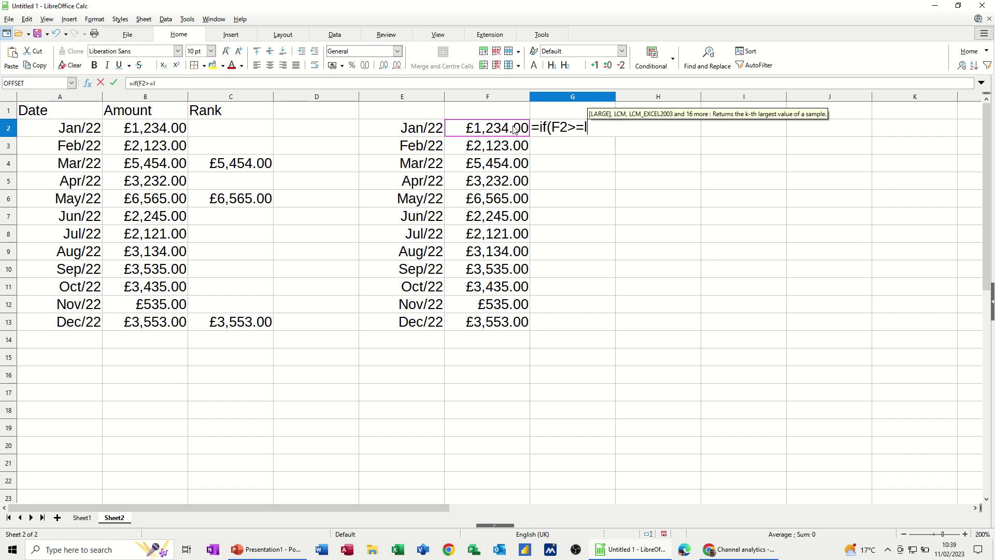
type("arge")
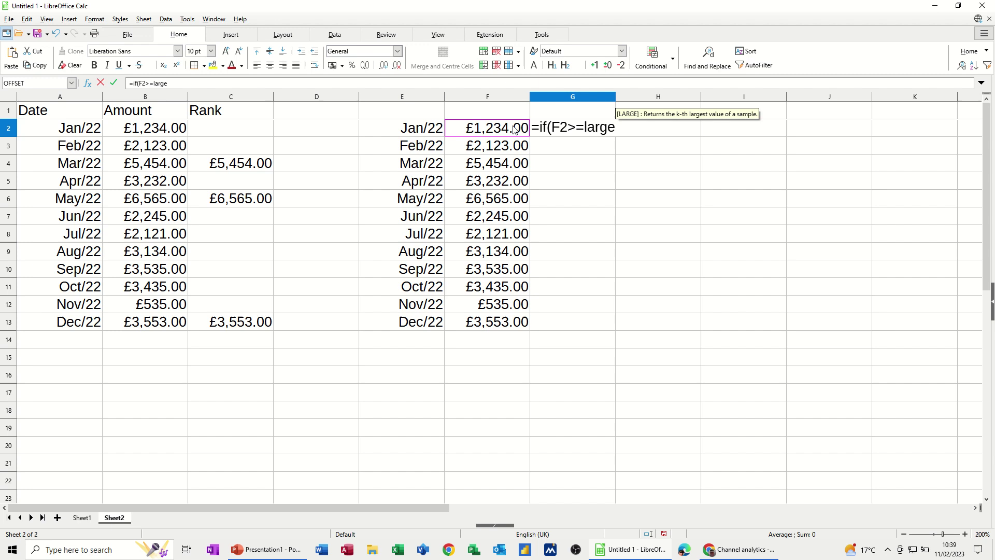
type("(sales")
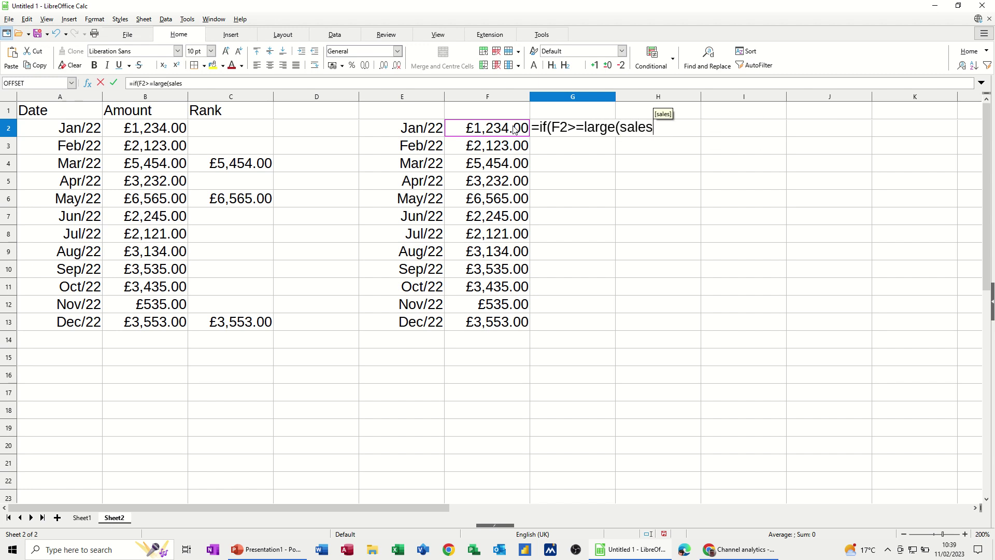
type(",3)")
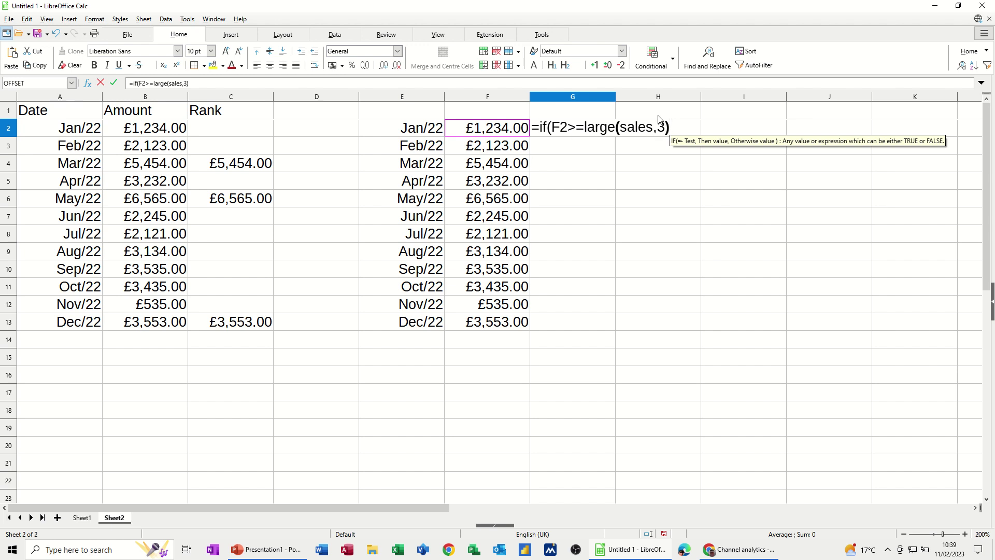
type(",")
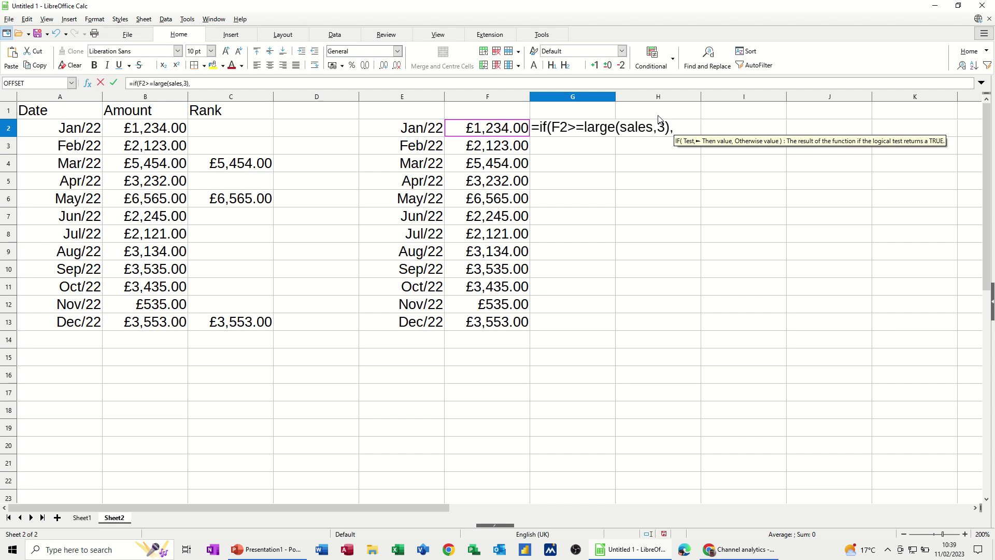
left_click(502, 132)
type(",")
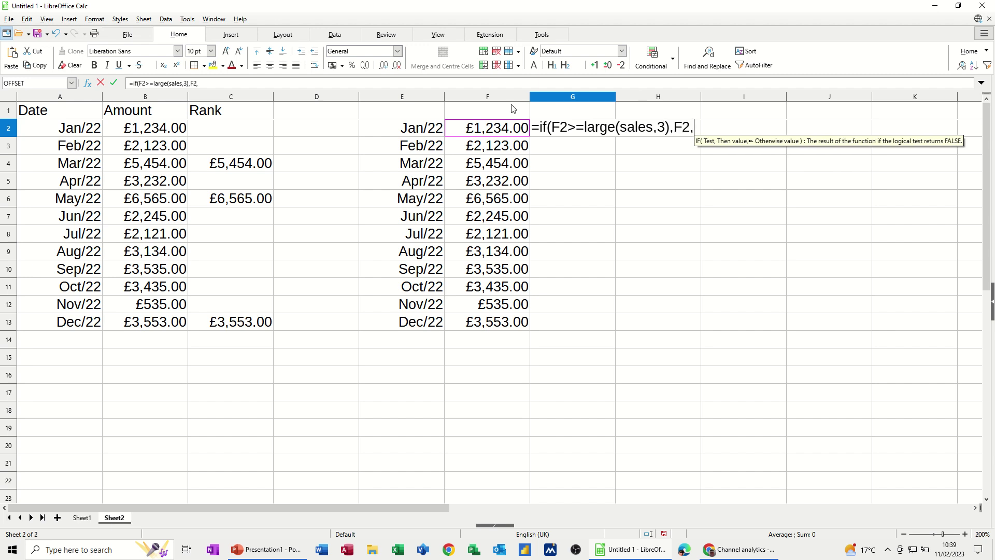
type("\"\"")
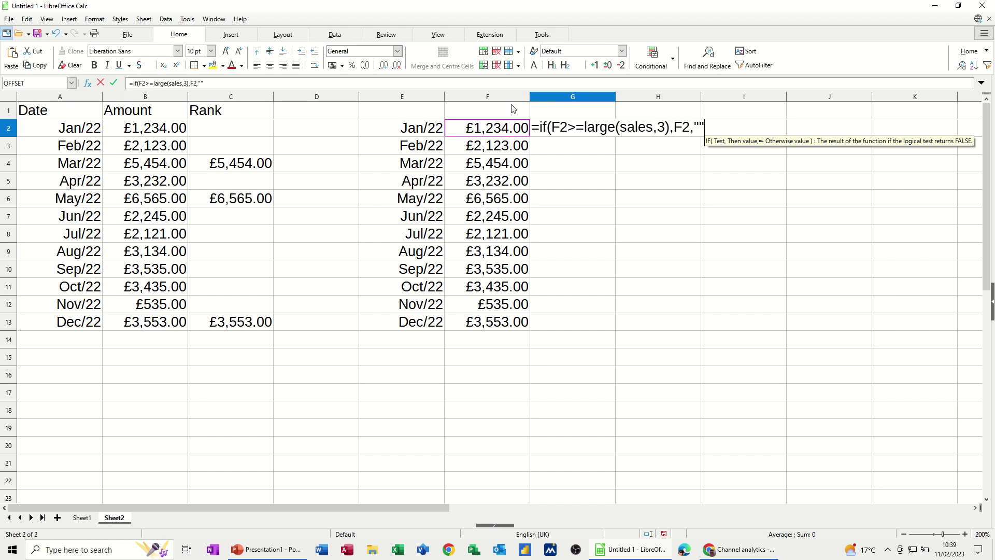
type(")")
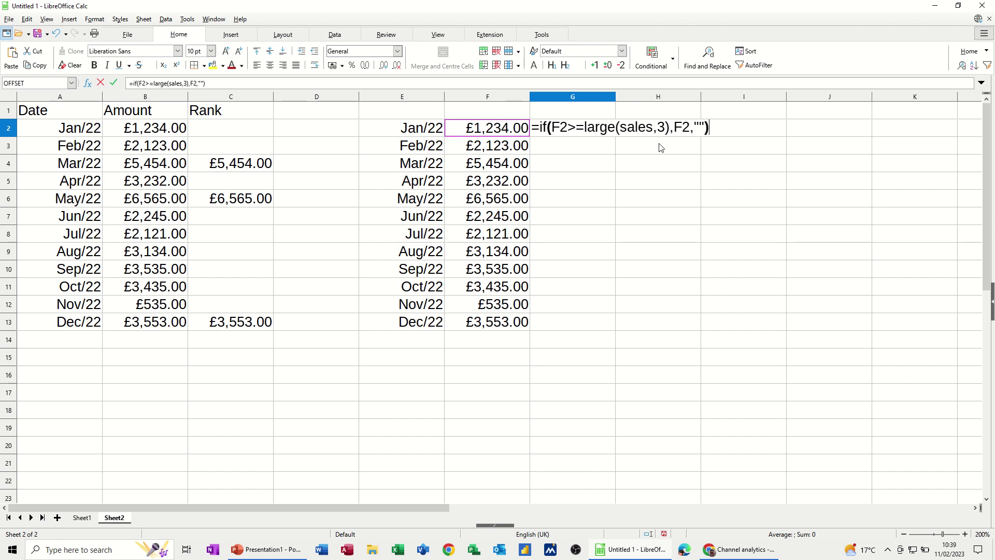
left_click(113, 83)
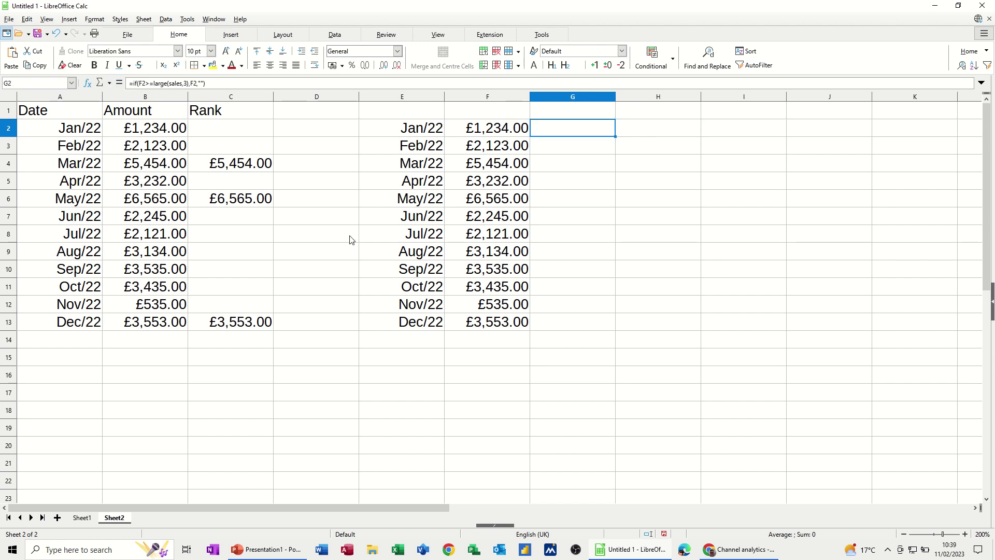
Fill the top-three formula down to G13 and format it as currency
double_click(615, 137)
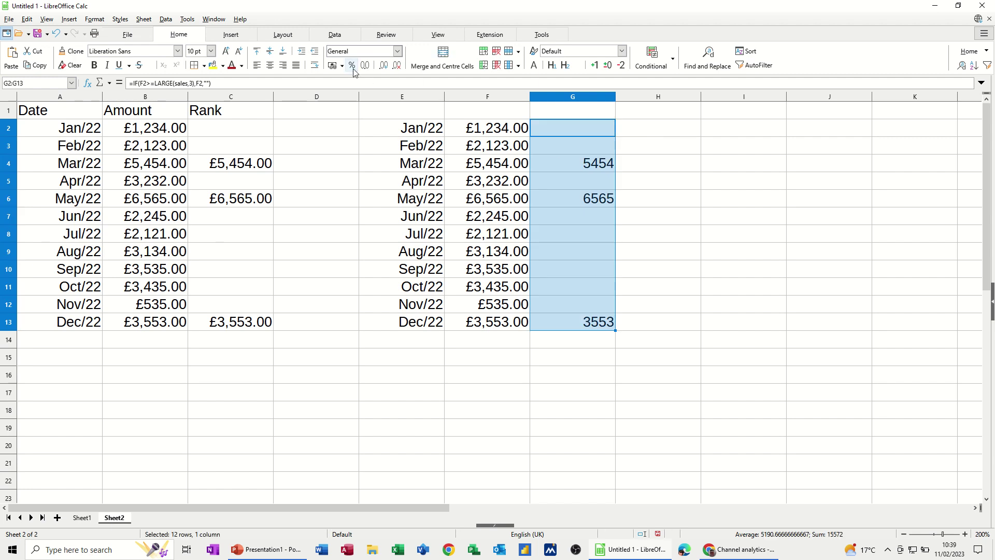
left_click(332, 66)
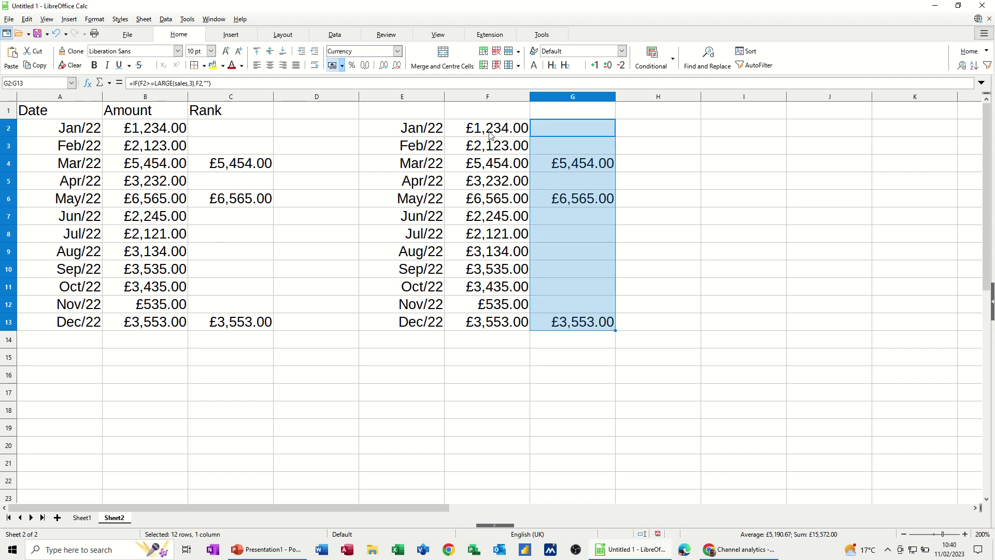
left_click_drag(45, 111, 197, 111)
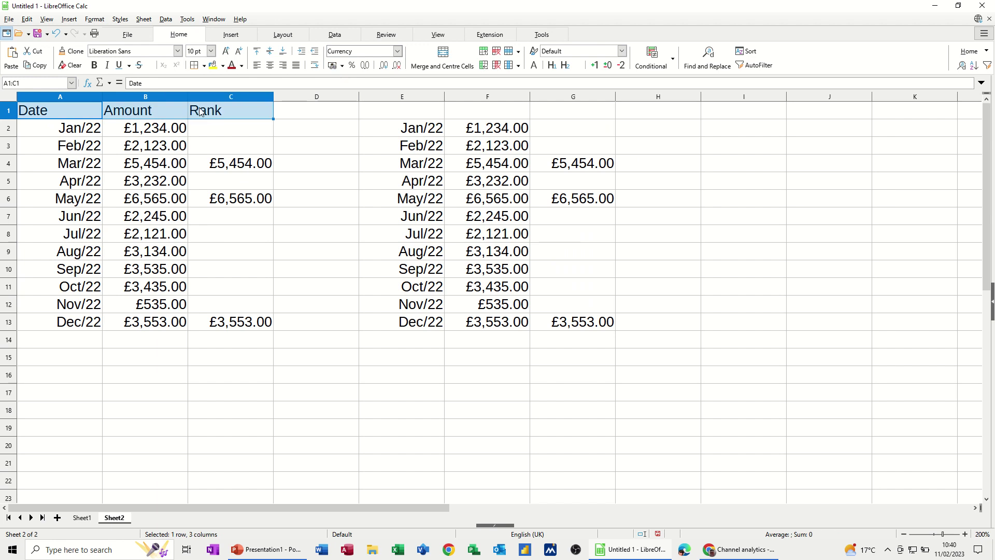
Paste the Date, Amount and Rank headings into E1:G1 and select E2:G13
left_click(398, 112)
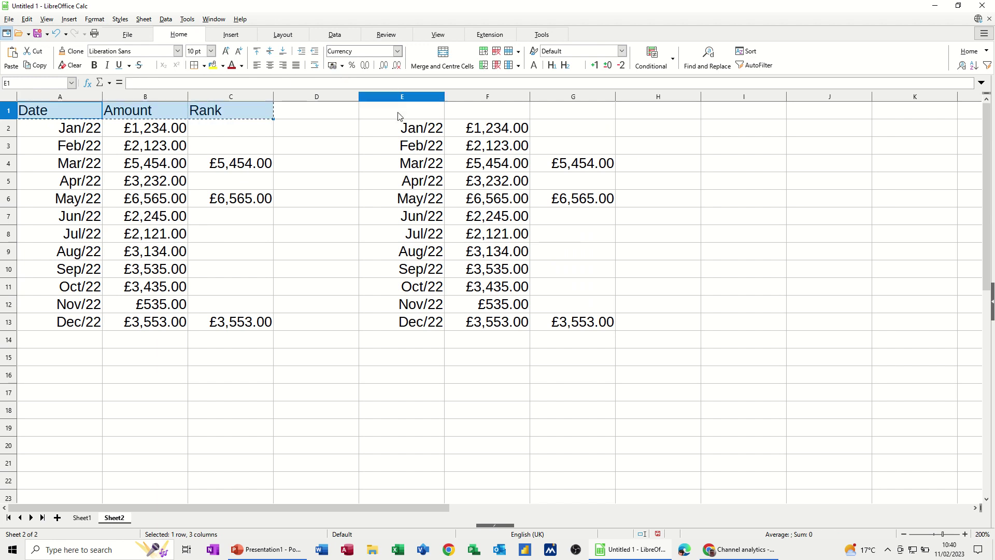
key("ctrl+v")
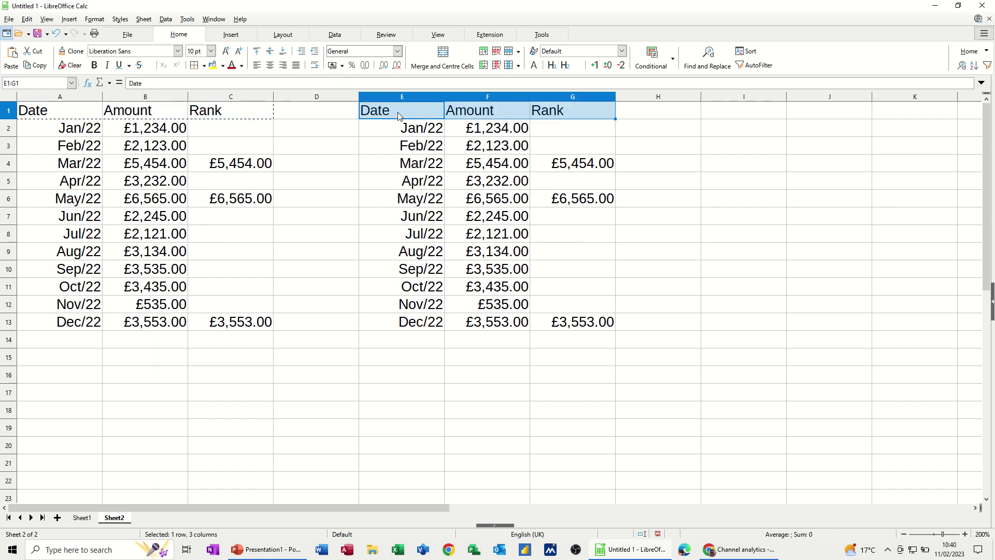
left_click(571, 147)
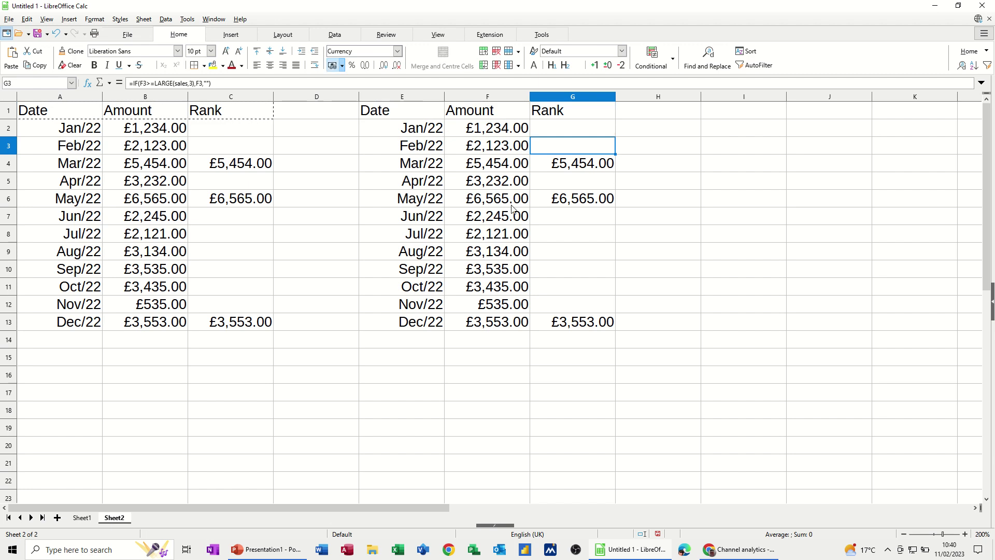
left_click_drag(392, 131, 588, 320)
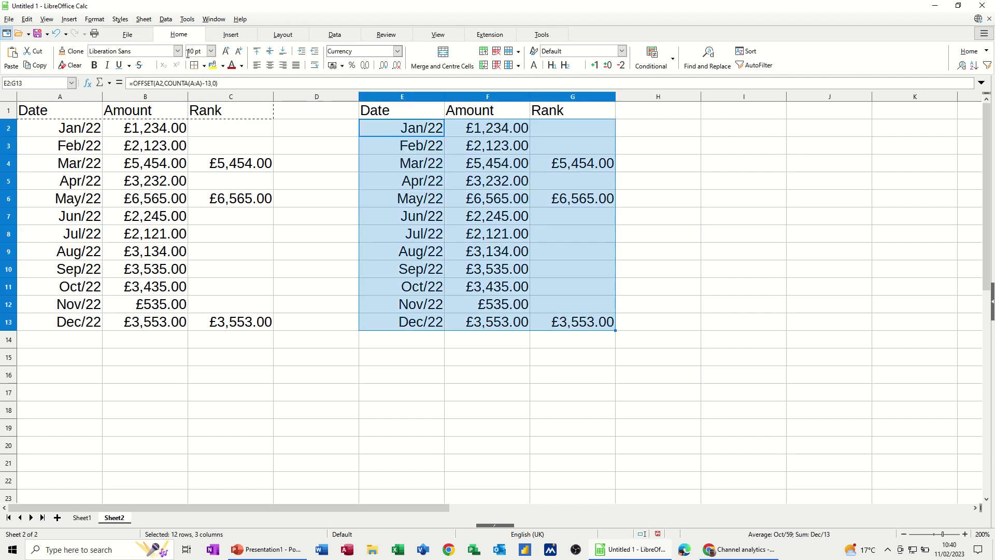
Insert a horizontal Bar chart from E2:G13 through the Chart Wizard
left_click(228, 35)
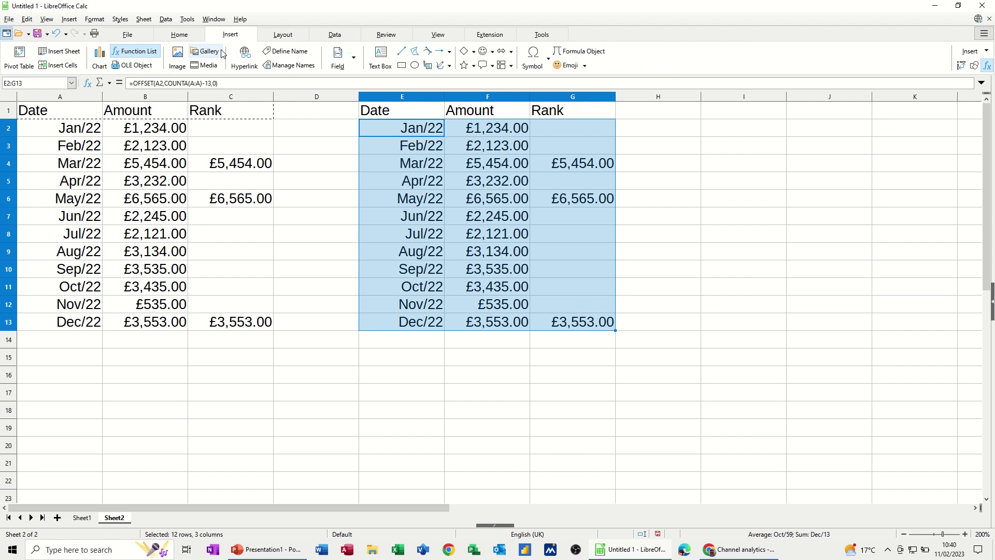
left_click(99, 57)
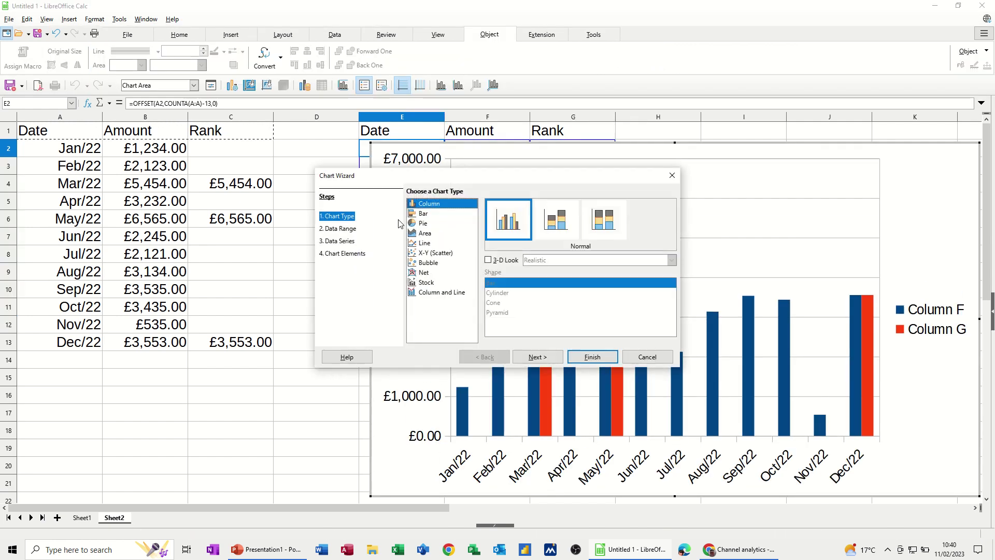
left_click(417, 217)
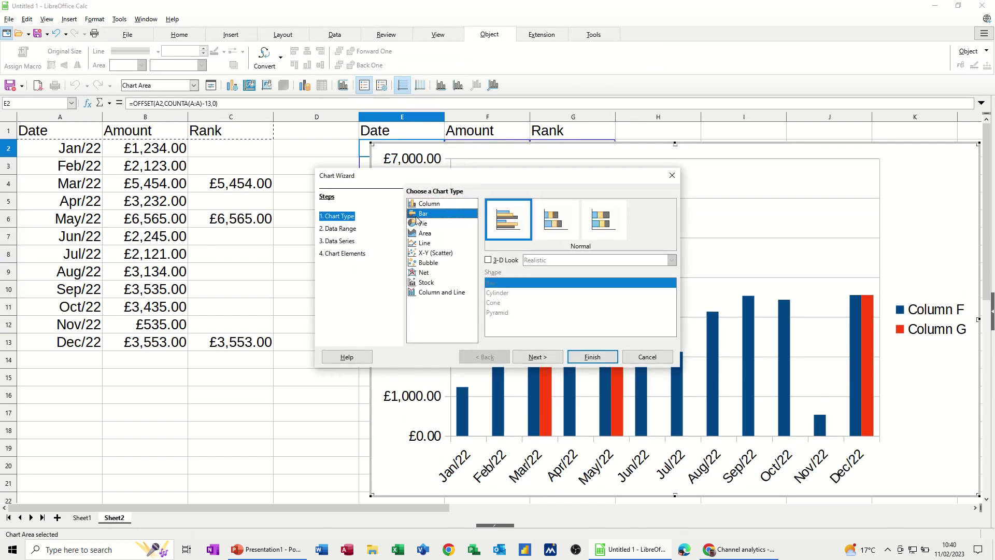
left_click(592, 357)
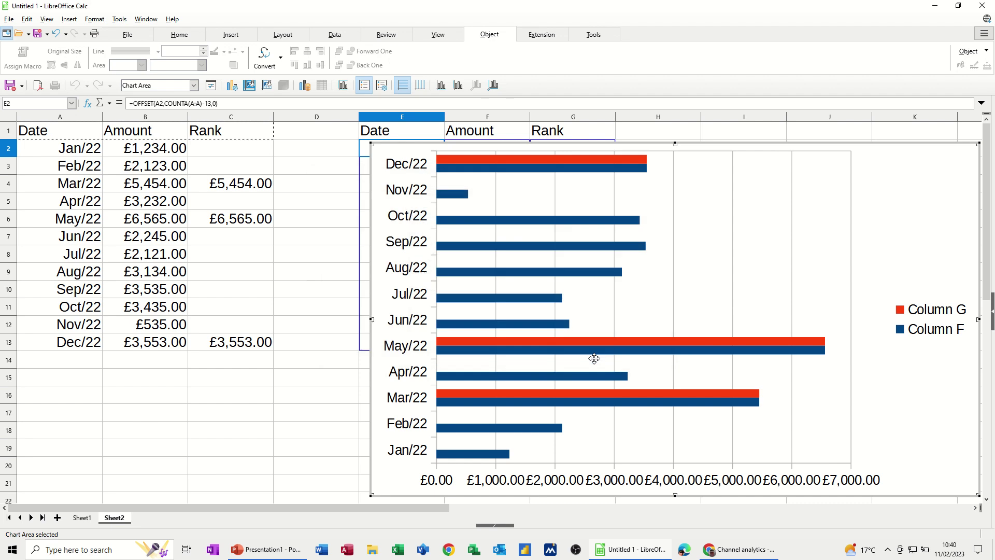
Set the red series' overlap to 100% and add value labels to its bars
left_click(564, 342)
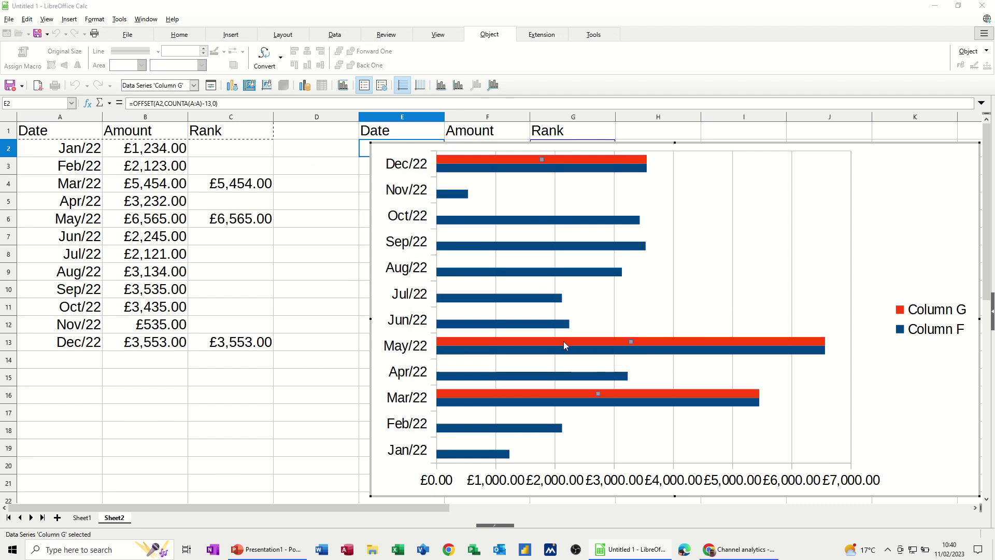
double_click(564, 342)
left_click(377, 220)
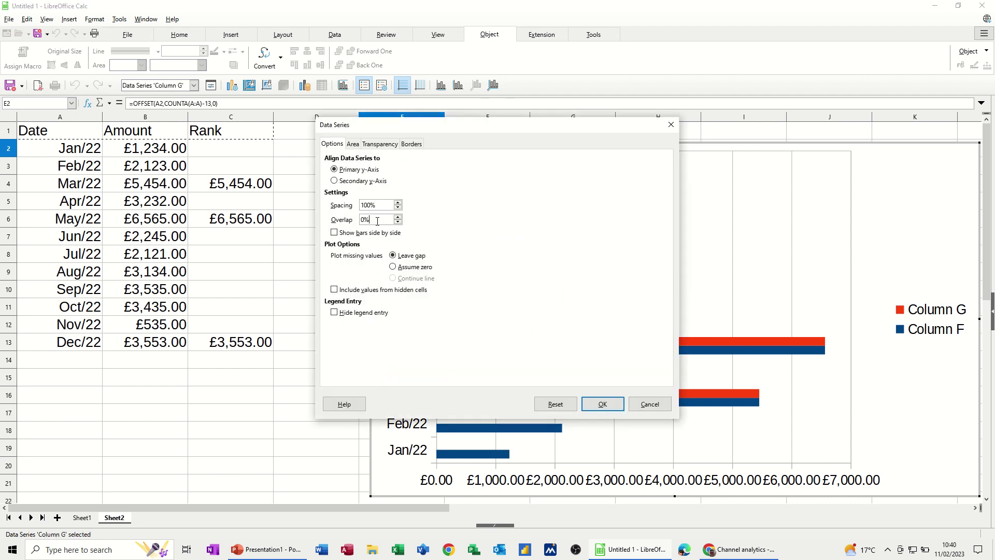
left_click_drag(377, 220, 361, 222)
type("100")
key("Return")
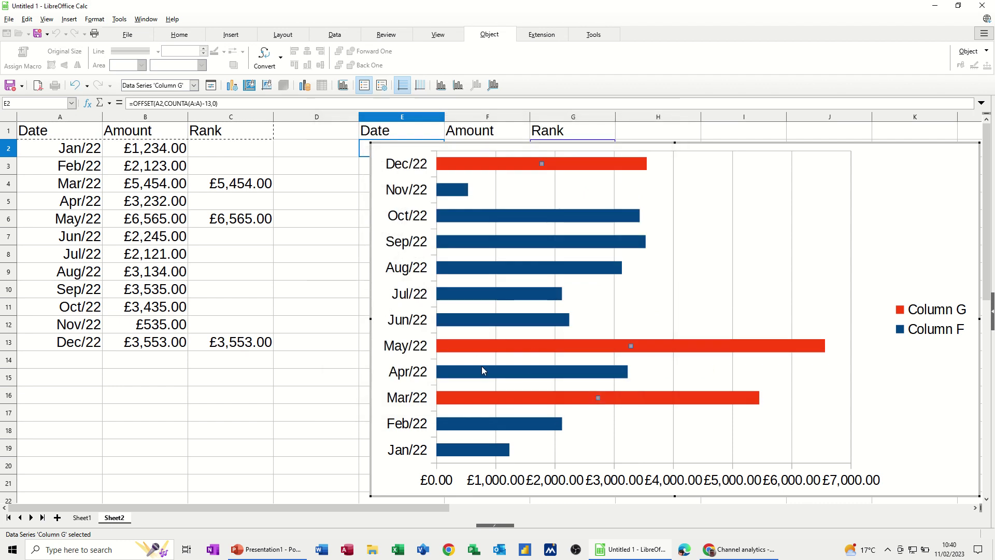
right_click(533, 347)
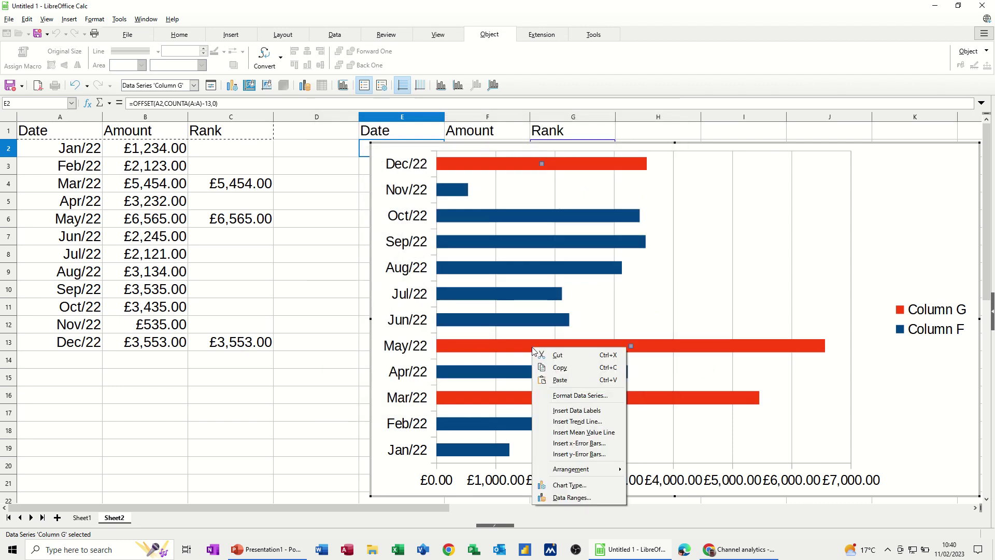
left_click(552, 411)
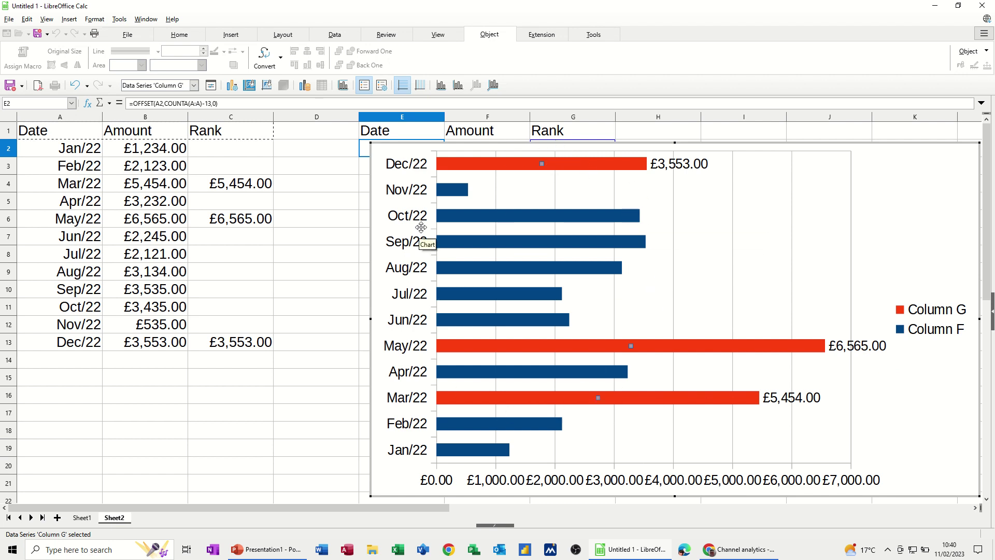
Reverse the month axis direction so Jan/22 sits at the top
left_click(394, 193)
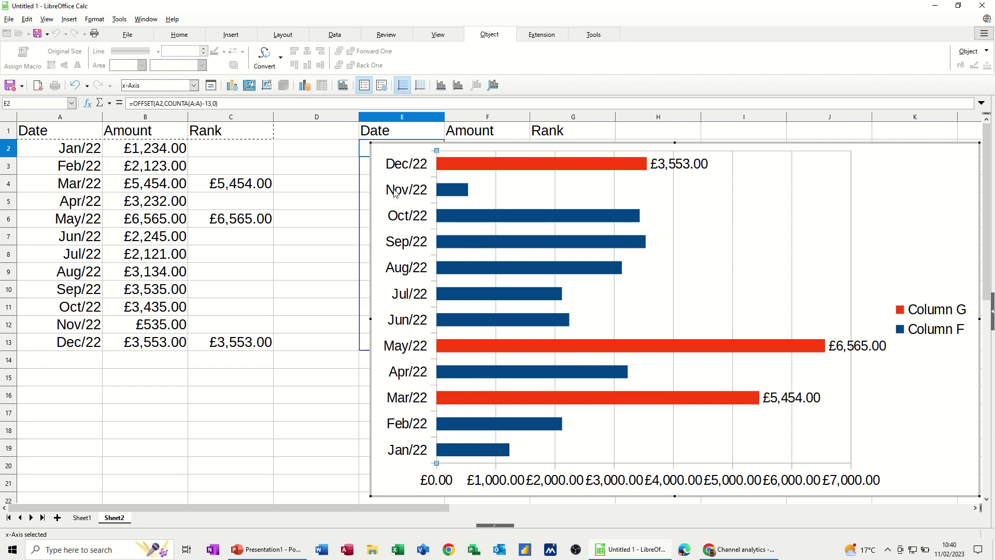
double_click(393, 193)
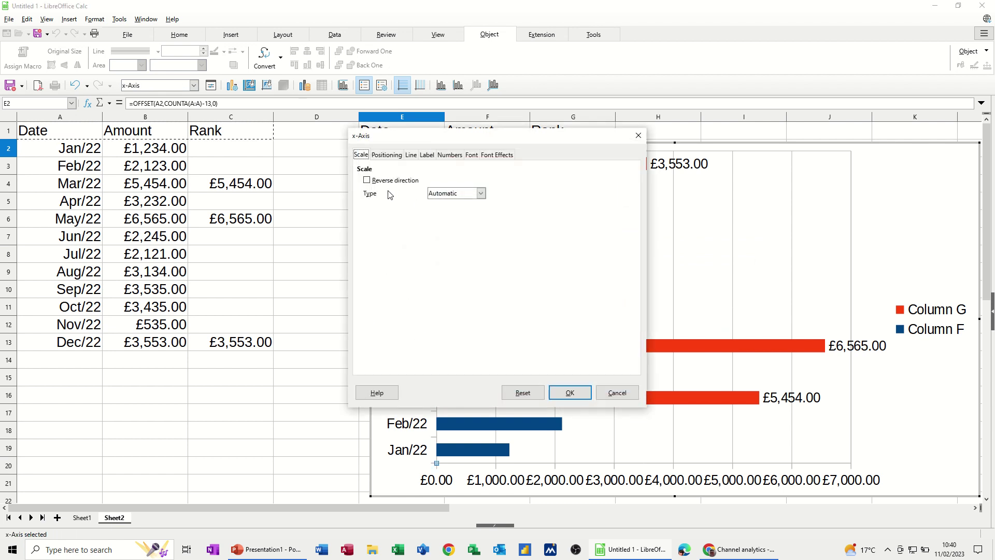
left_click(368, 181)
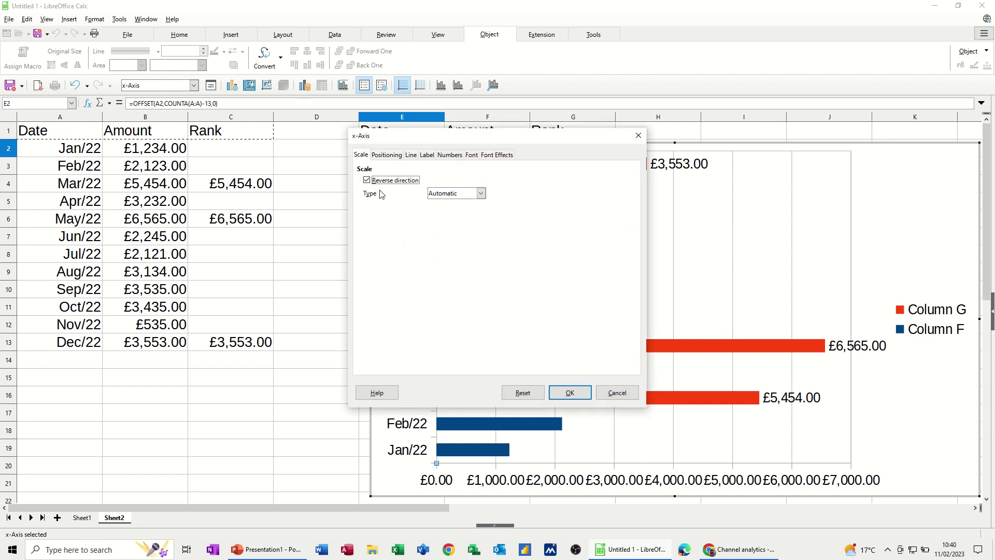
left_click(570, 392)
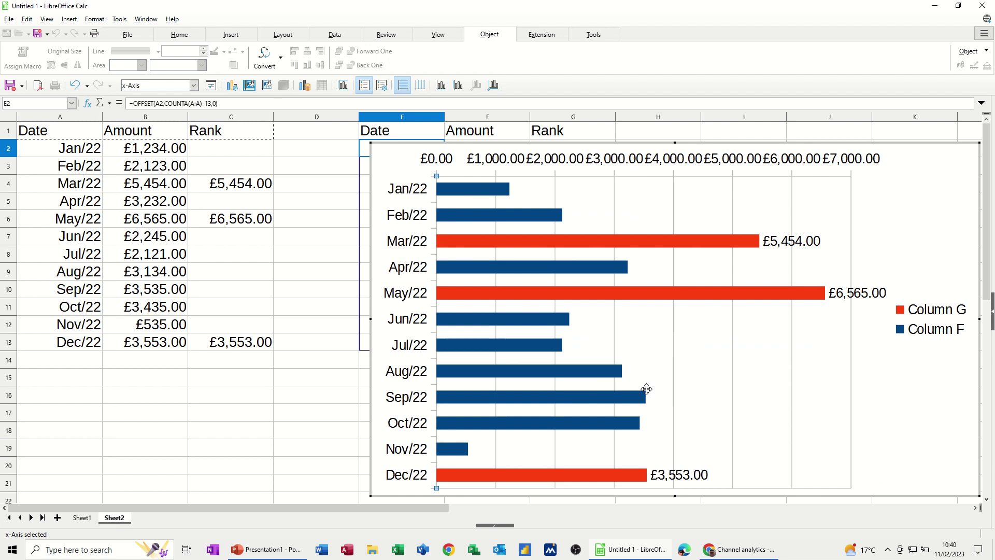
Delete the chart legend and leave chart editing
left_click(925, 330)
key("Delete")
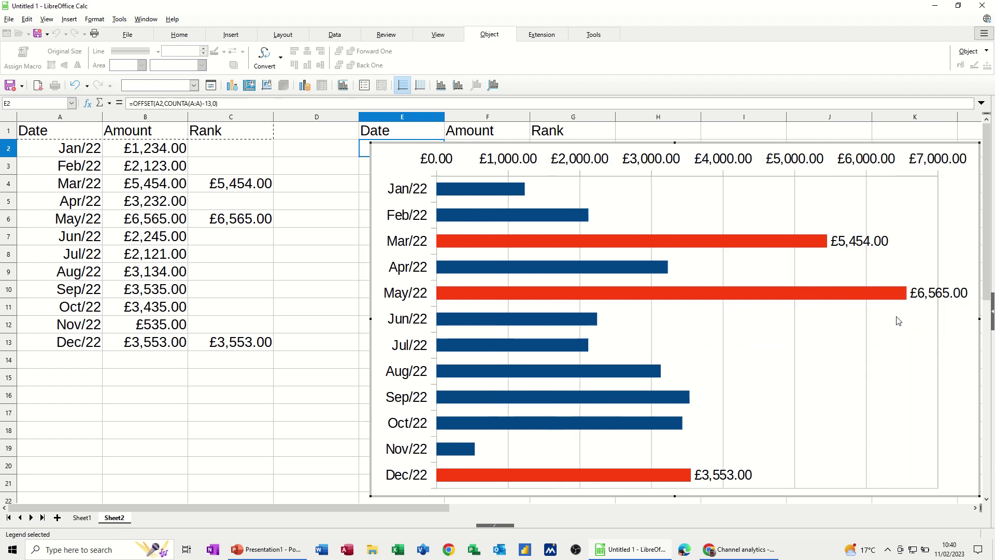
left_click(326, 223)
Move the chart up beside the table and fill the sales data down to Sep/23
left_click(401, 136)
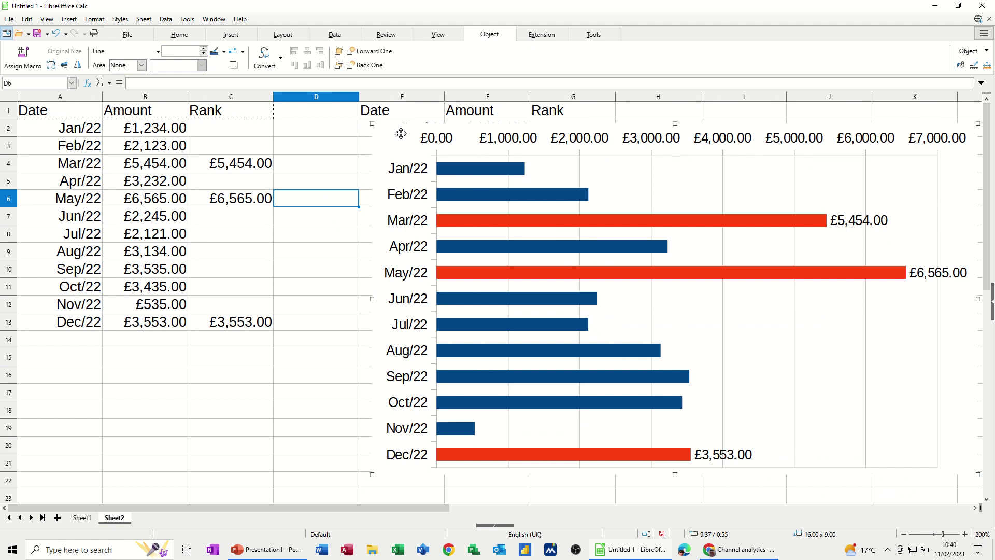
left_click_drag(402, 136, 390, 111)
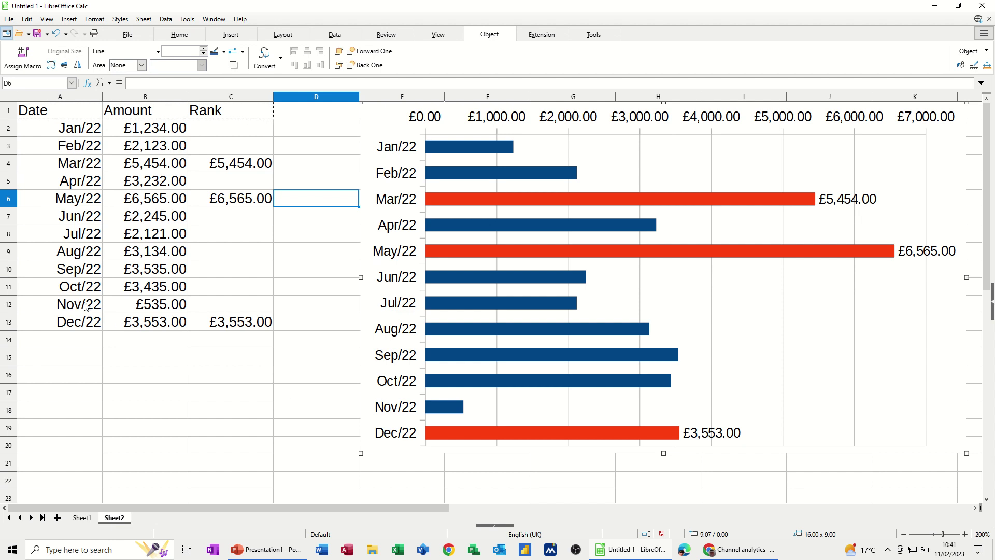
left_click_drag(68, 305, 197, 316)
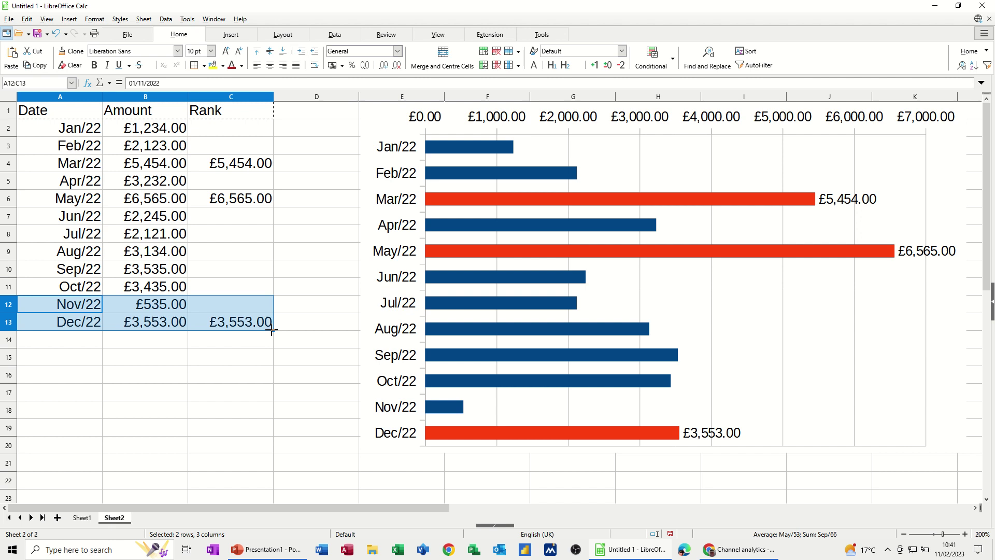
left_click_drag(272, 332, 264, 413)
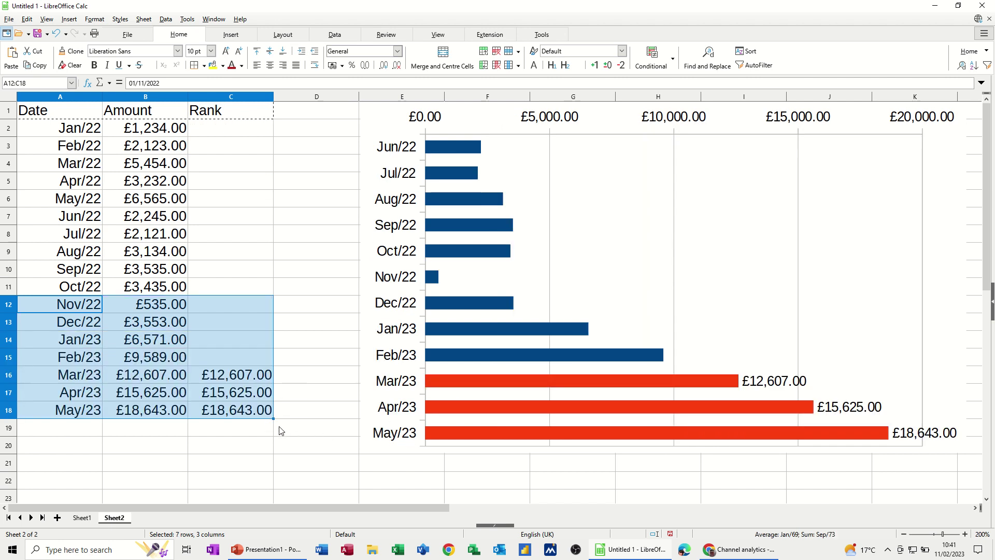
left_click_drag(272, 417, 273, 488)
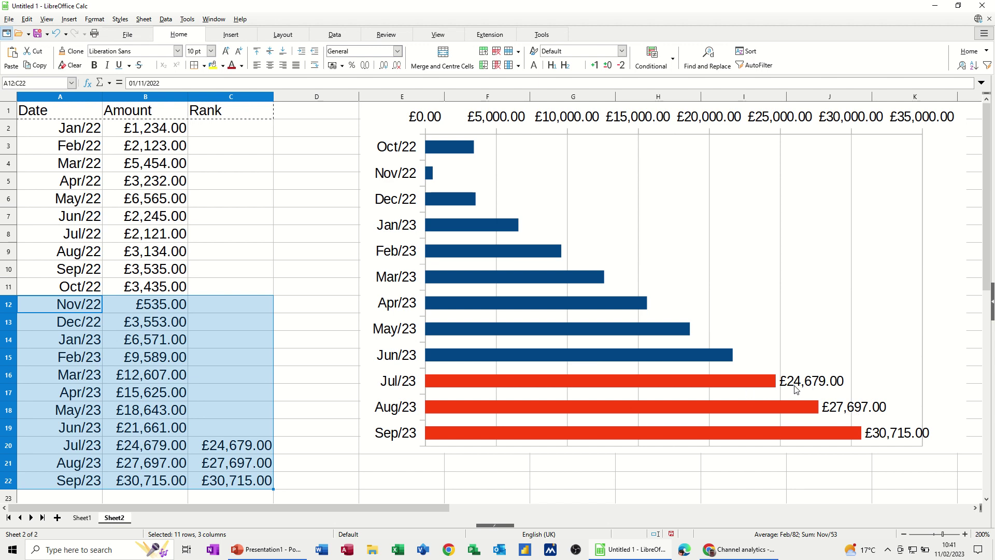
Change the Feb/23 amount in B15 to 44333
left_click(147, 356)
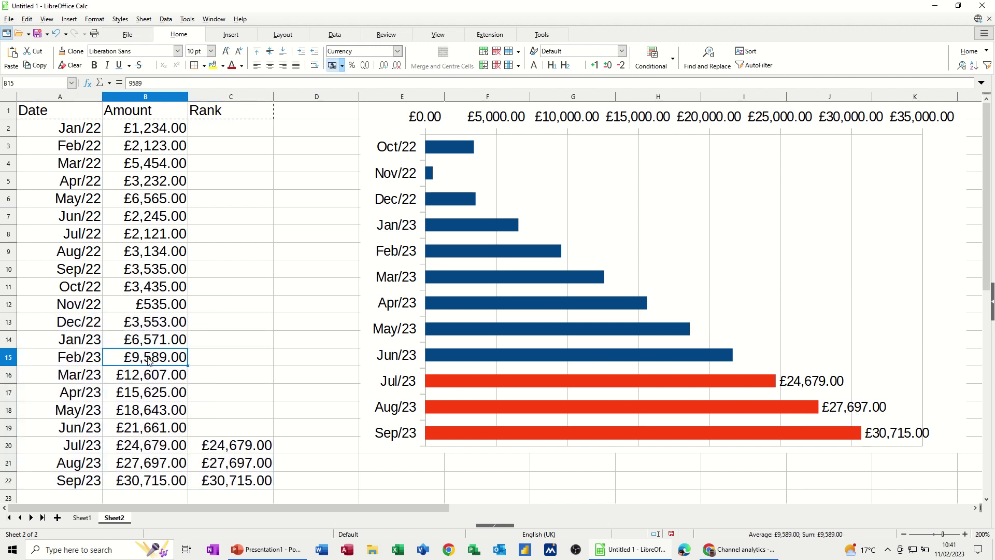
type("44333")
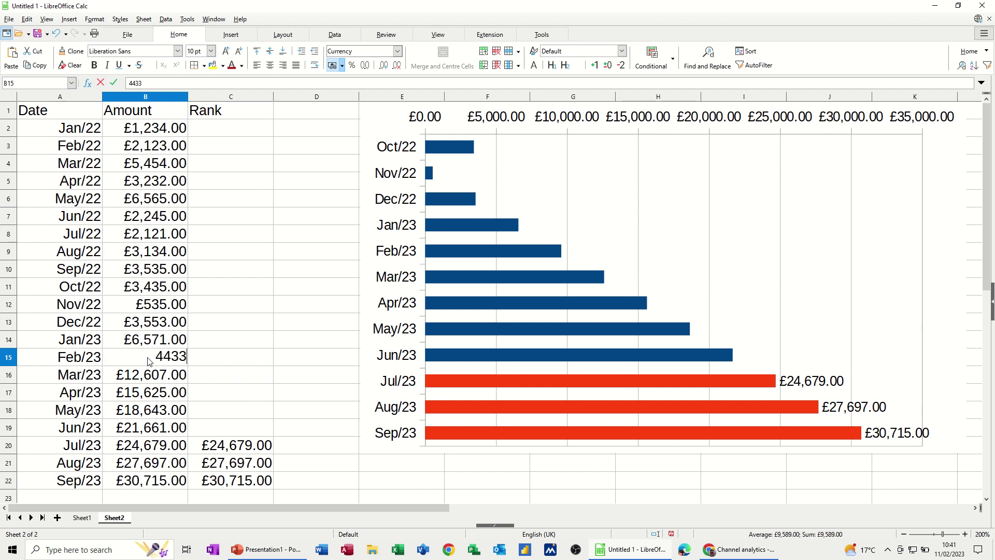
left_click(218, 379)
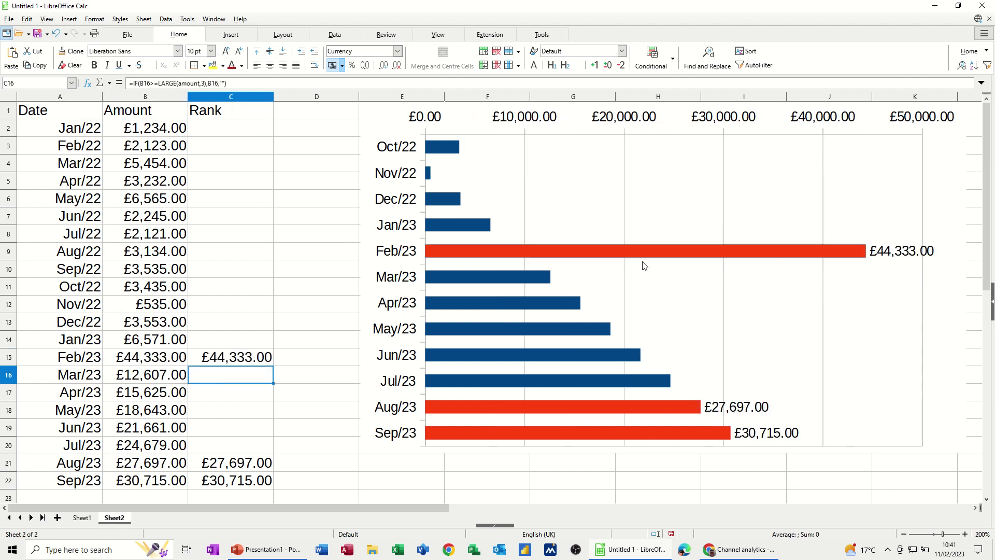
scroll(143, 358, "down", 3)
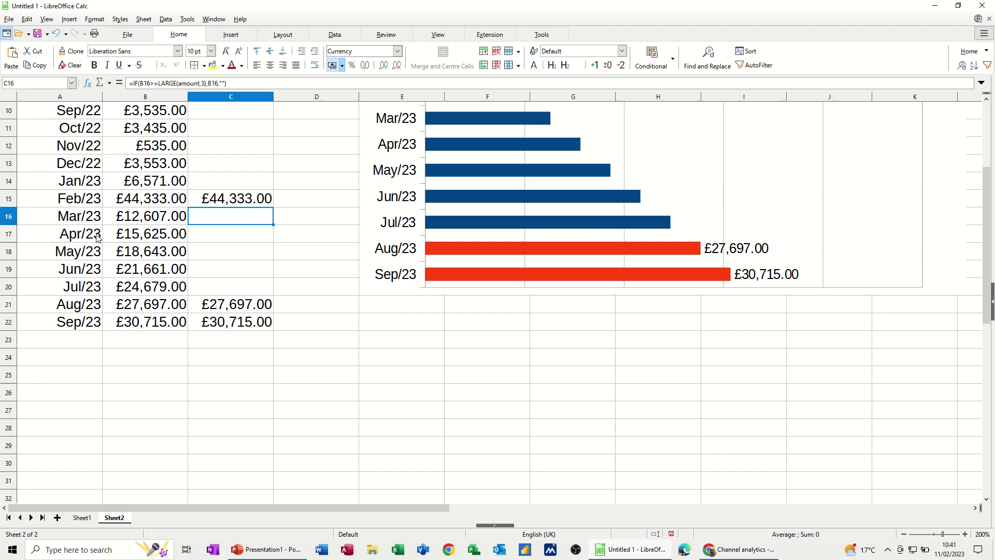
scroll(126, 336, "up", 3)
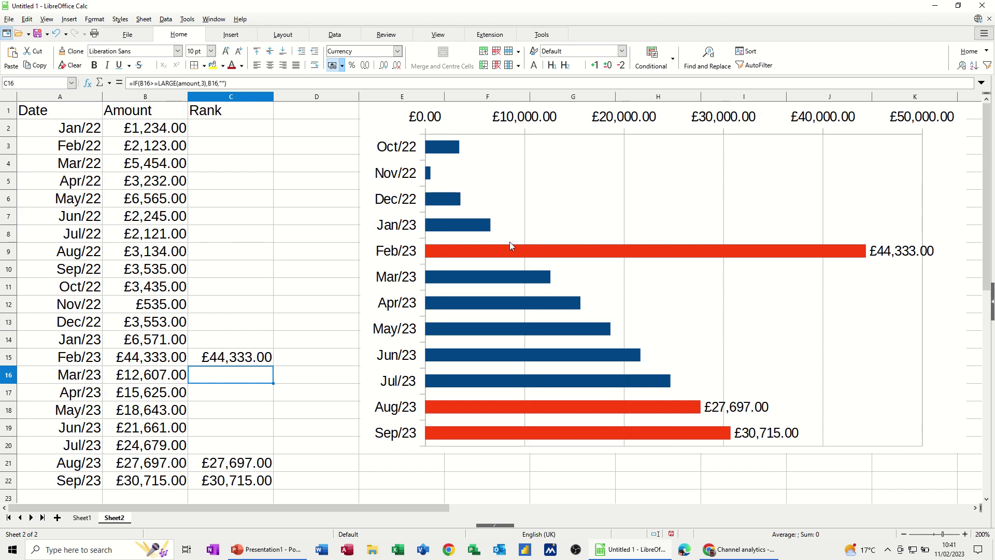